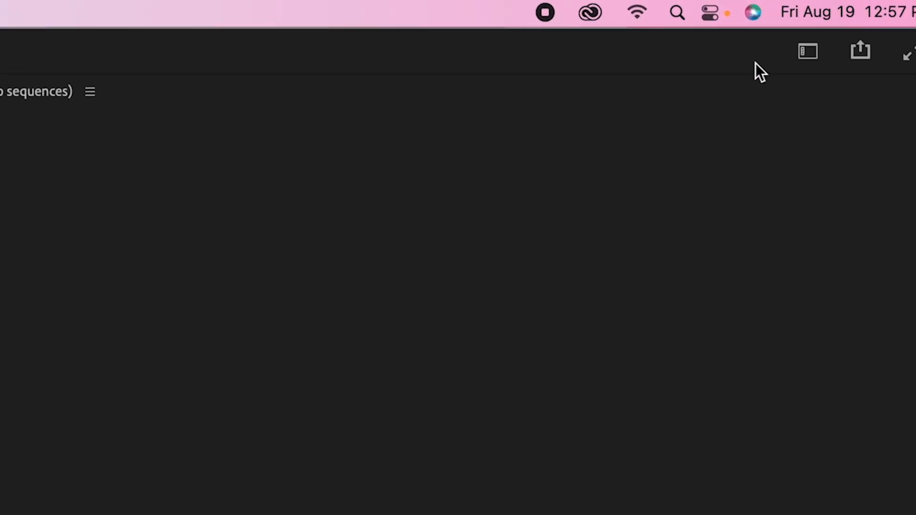
Switch the workspace layout to Editing
{"action": "left_click", "coordinate": [808, 52]}
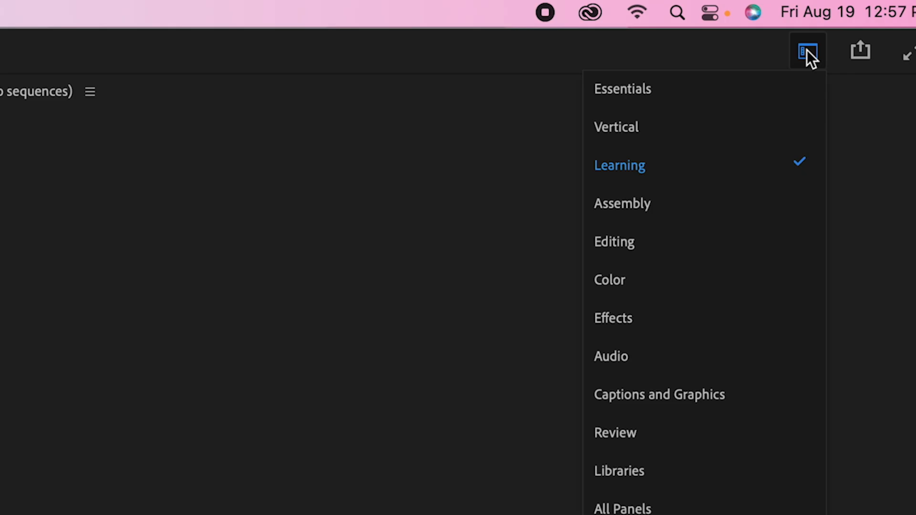
{"action": "left_click", "coordinate": [641, 200]}
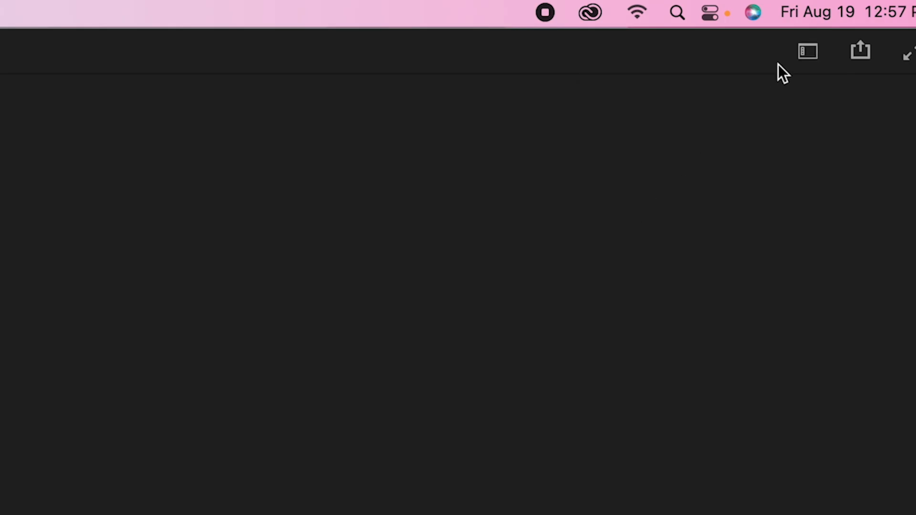
{"action": "left_click", "coordinate": [806, 51]}
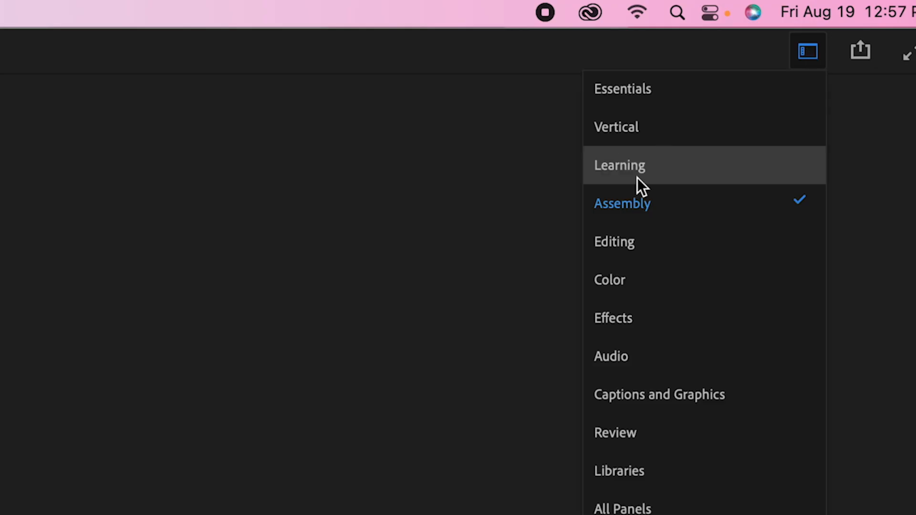
{"action": "left_click", "coordinate": [617, 241]}
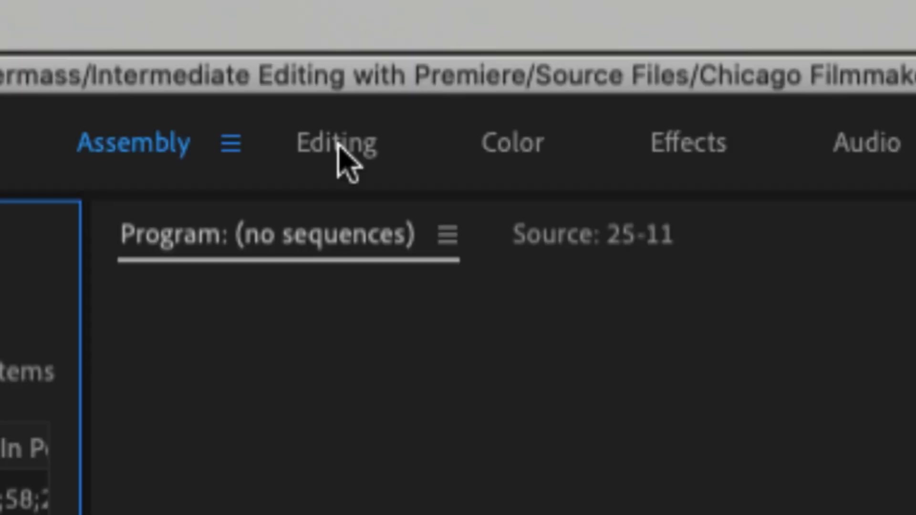
{"action": "left_click", "coordinate": [338, 145]}
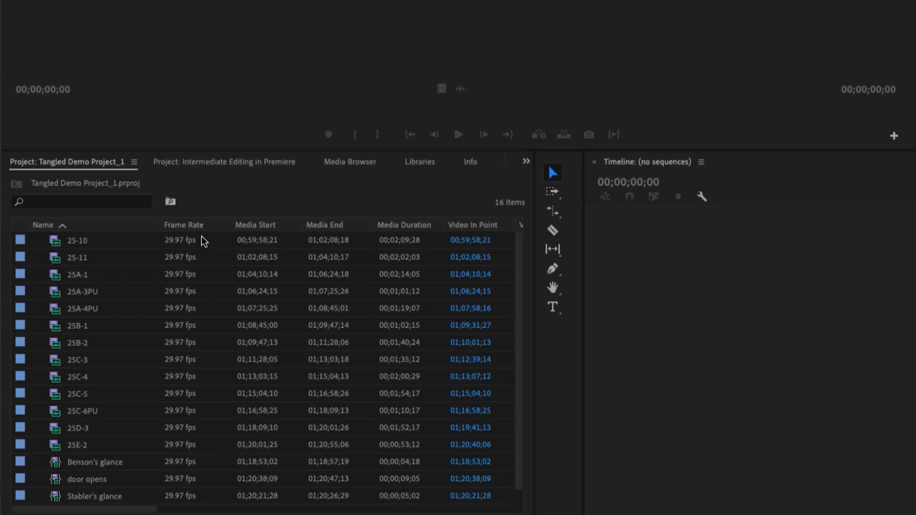
Move the Description column directly after the Name column in the project's clip list and adjust its width
{"action": "left_click_drag", "start_coordinate": [94, 469], "coordinate": [234, 478]}
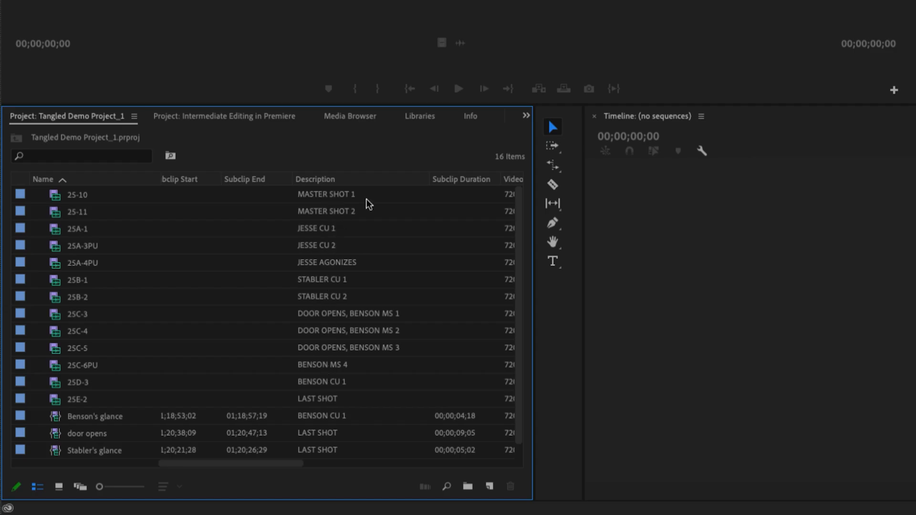
{"action": "mouse_move", "coordinate": [382, 183]}
{"action": "left_mouse_down"}
{"action": "mouse_move", "coordinate": [64, 182]}
{"action": "mouse_move", "coordinate": [94, 186]}
{"action": "left_mouse_up"}
{"action": "mouse_move", "coordinate": [157, 177]}
{"action": "left_mouse_down"}
{"action": "mouse_move", "coordinate": [180, 176]}
{"action": "mouse_move", "coordinate": [155, 177]}
{"action": "left_mouse_up"}
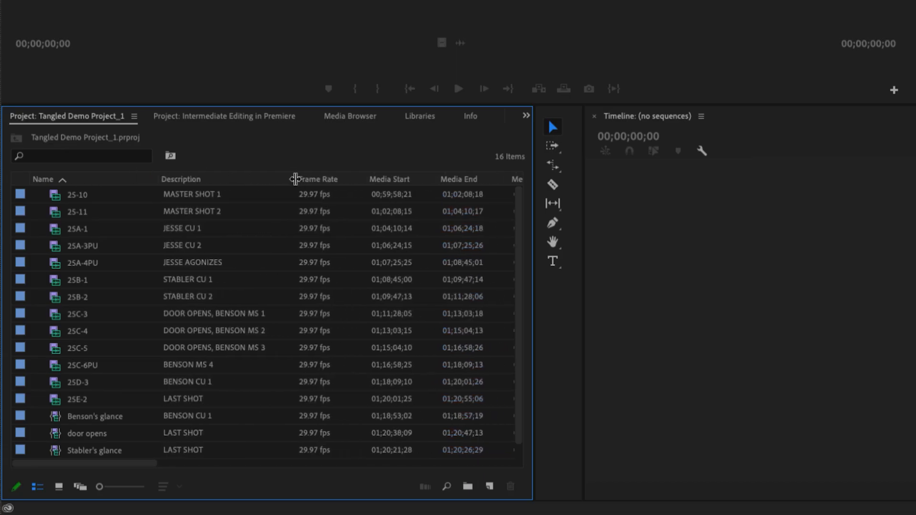
{"action": "left_click_drag", "start_coordinate": [295, 183], "coordinate": [300, 184]}
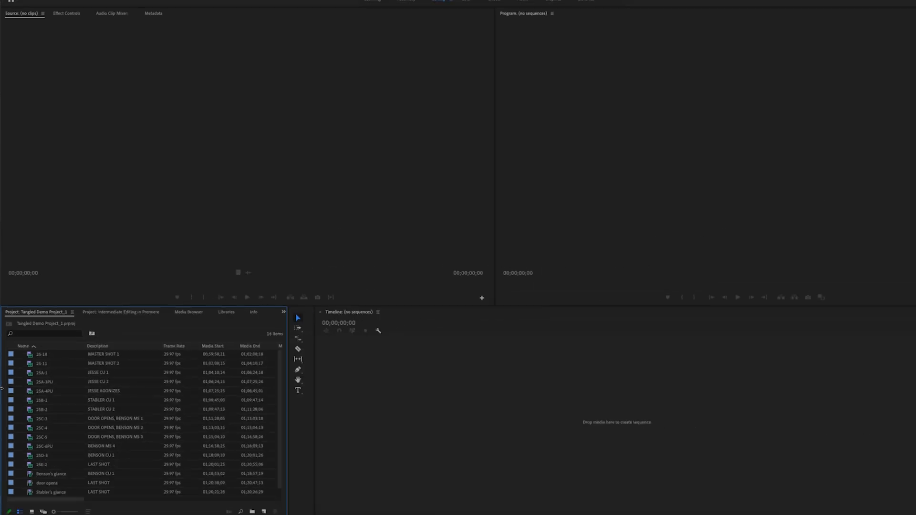
Open clip 25-11 (MASTER SHOT 2) in the Source Monitor and mark its In point at about 01;02;14;04
{"action": "double_click", "coordinate": [28, 363]}
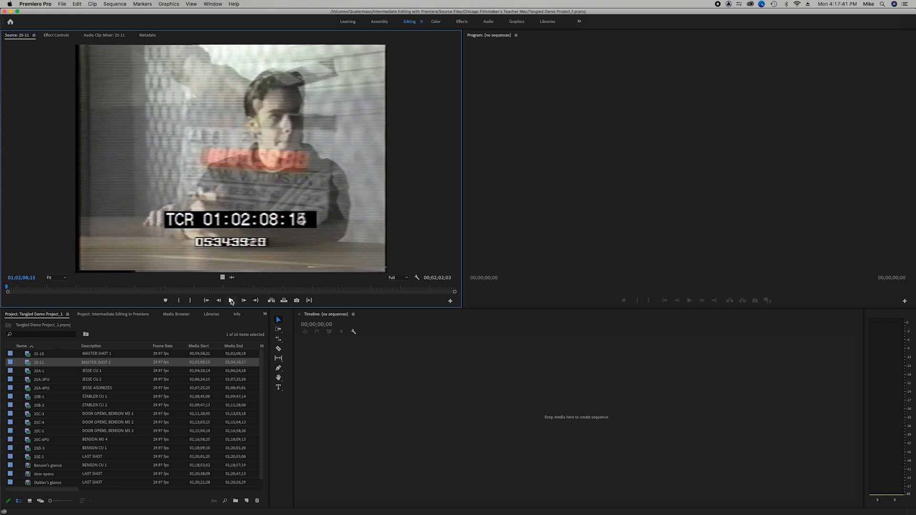
{"action": "left_click", "coordinate": [231, 300]}
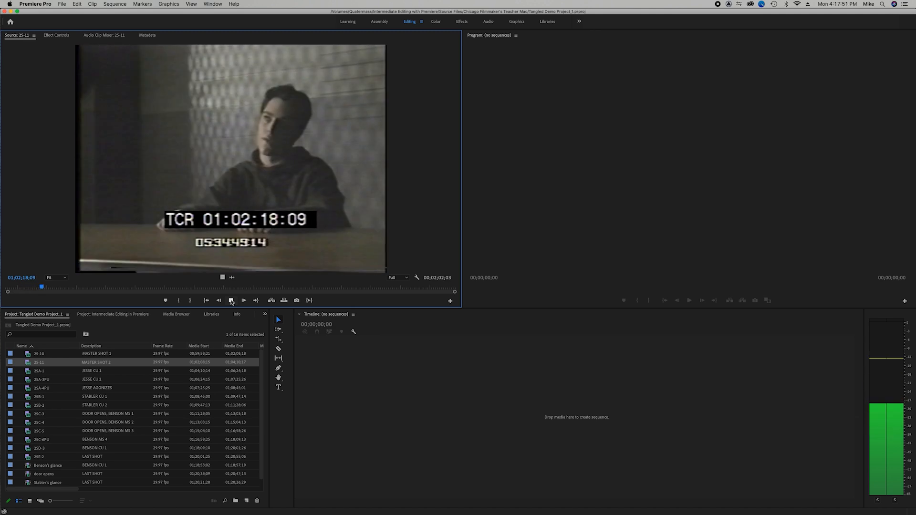
{"action": "key", "text": "j"}
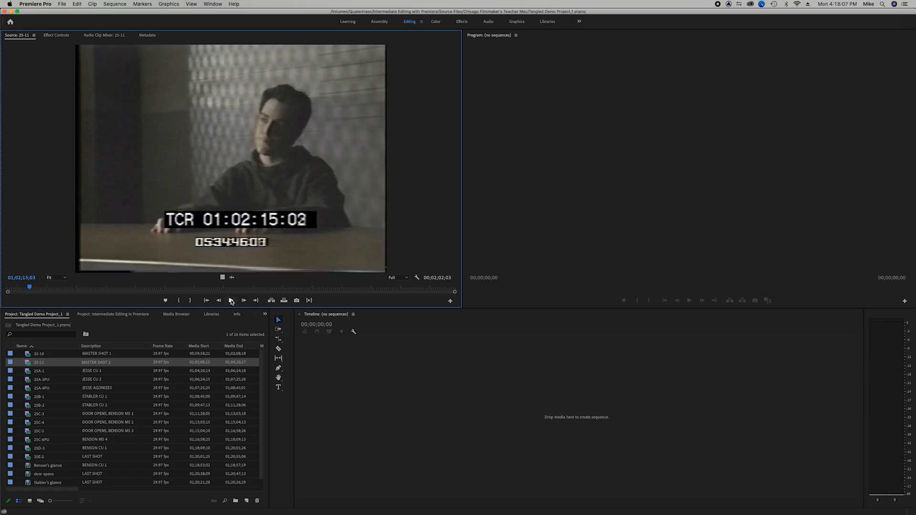
{"action": "key", "text": "j"}
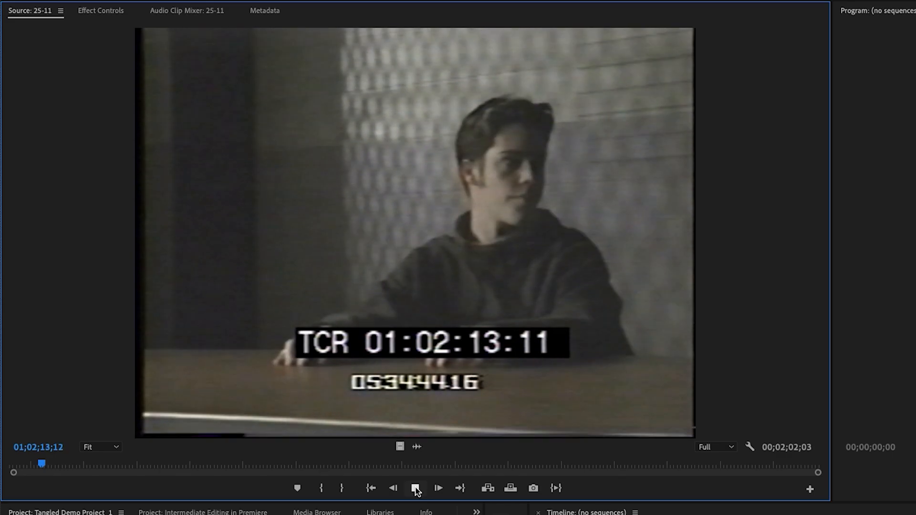
{"action": "key", "text": "l"}
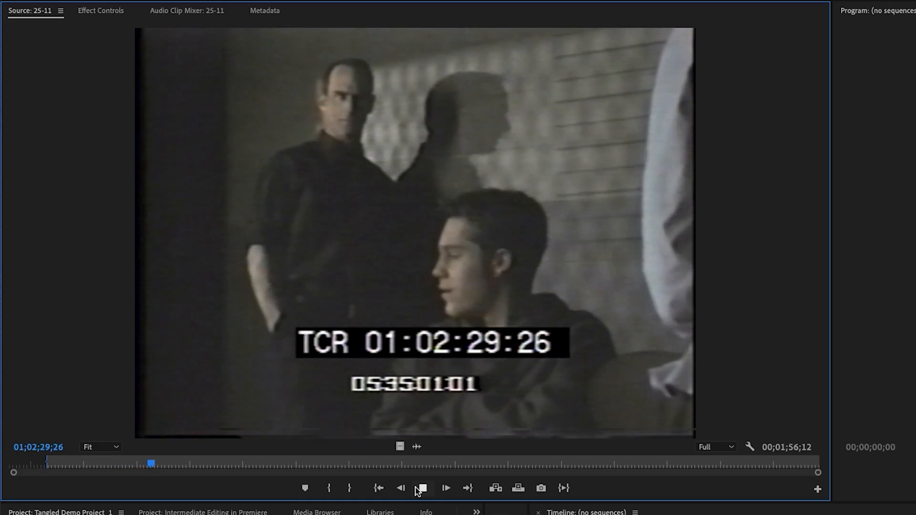
Review the end of the take in clip 25-11 and mark its Out point at 01;02;28;06
{"action": "left_click", "coordinate": [422, 488]}
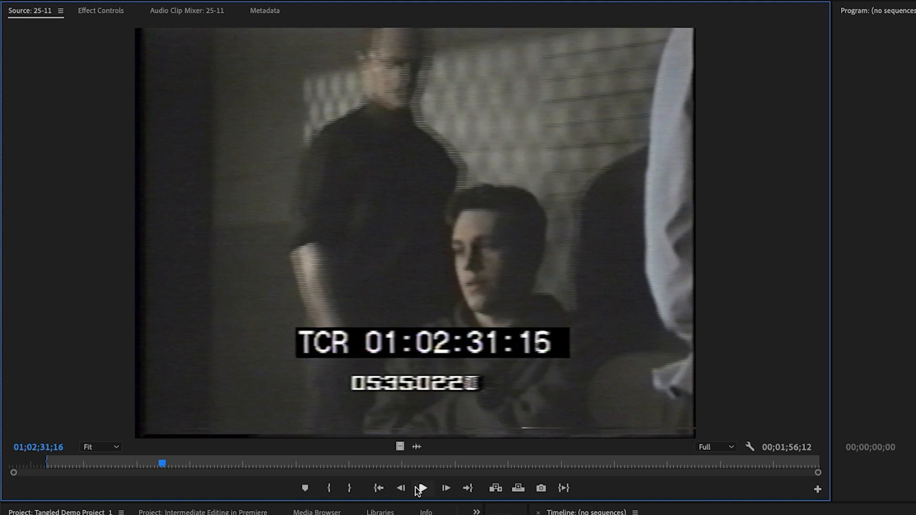
{"action": "key", "text": "j"}
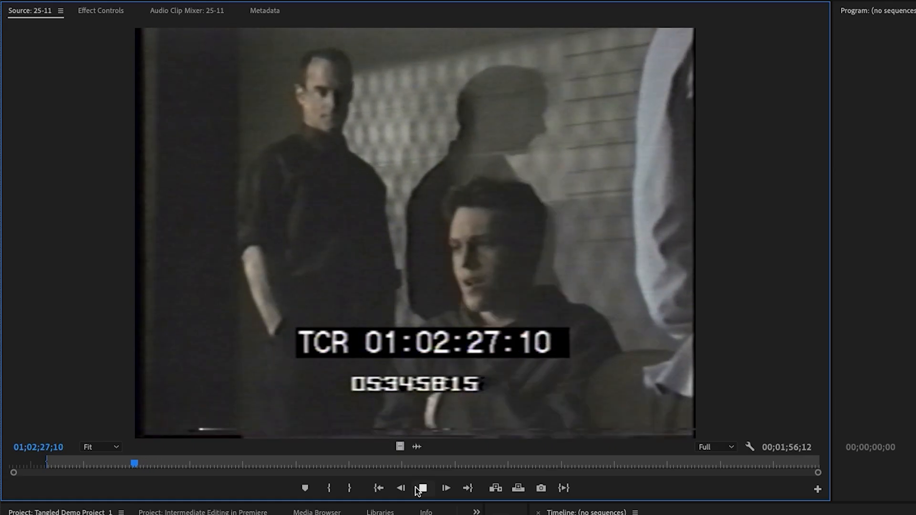
{"action": "left_click", "coordinate": [418, 489]}
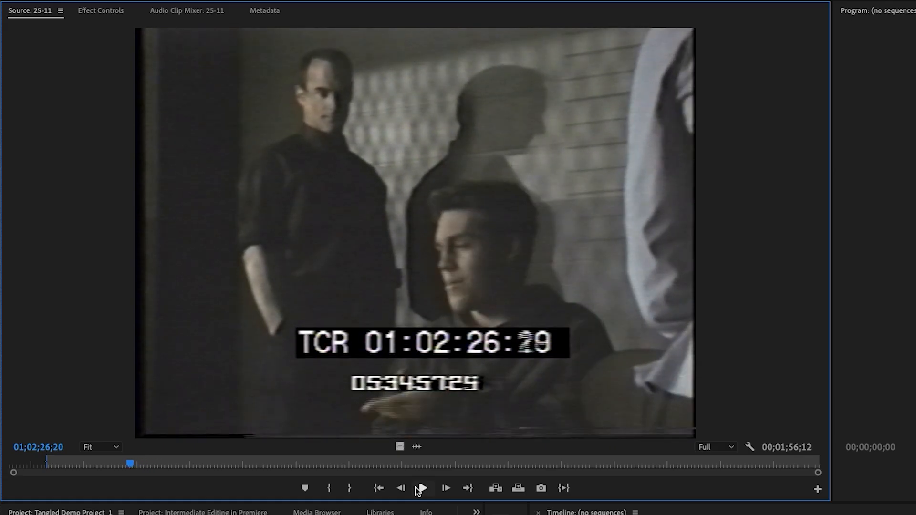
{"action": "left_click", "coordinate": [418, 489]}
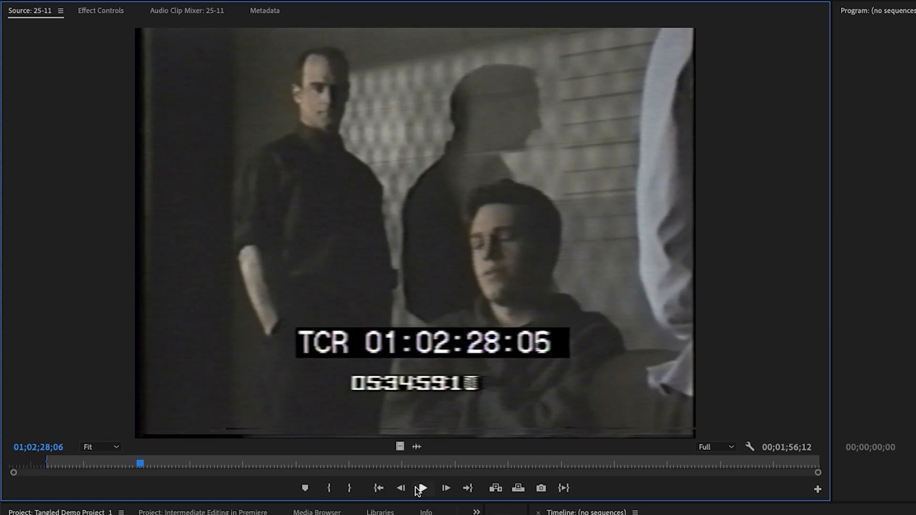
{"action": "key", "text": "o"}
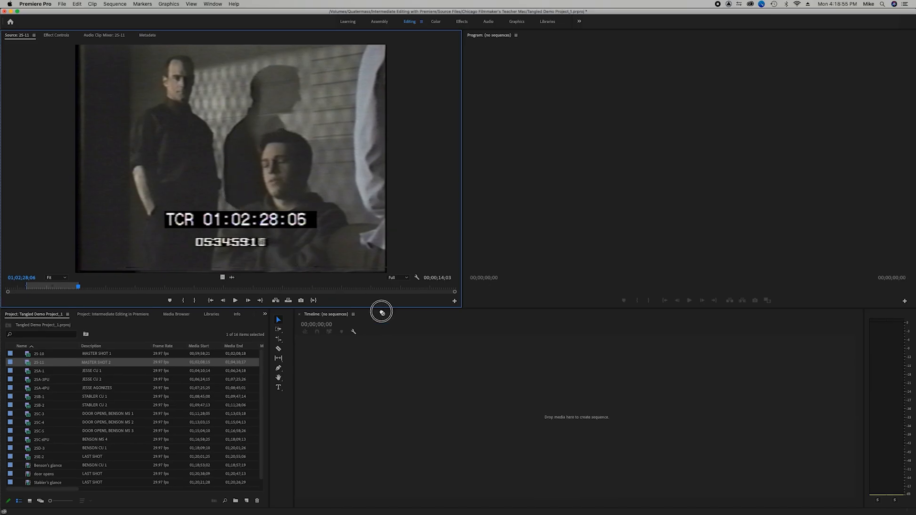
Create a sequence by placing the marked part of clip 25-11 in the empty timeline, and play back its beginning
{"action": "left_click_drag", "start_coordinate": [470, 396], "coordinate": [470, 398]}
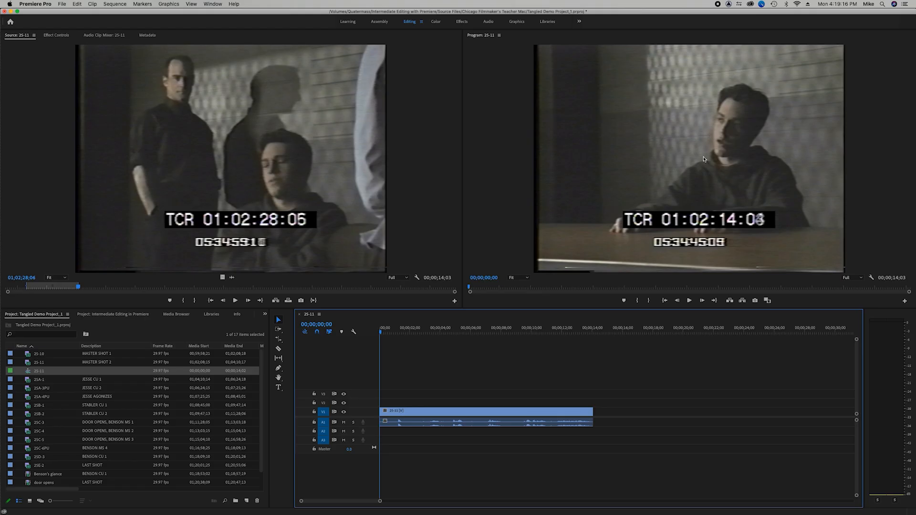
{"action": "left_click", "coordinate": [690, 301]}
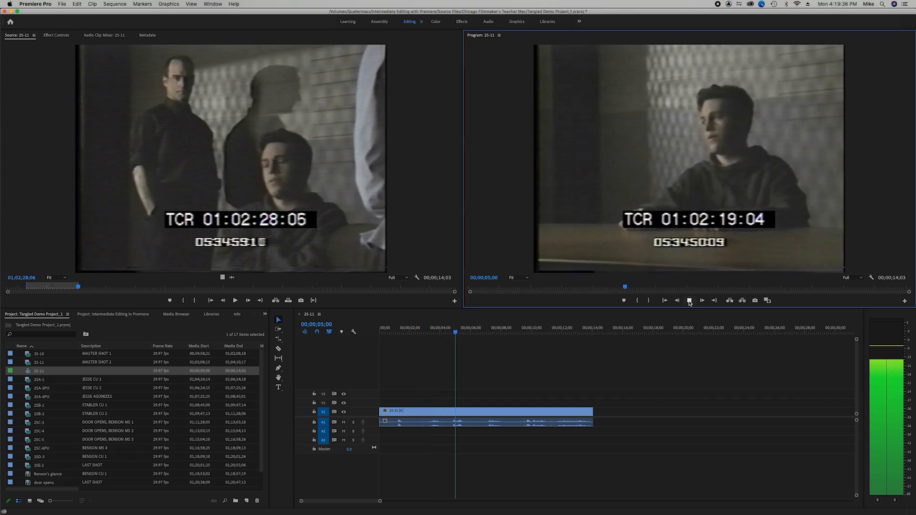
{"action": "left_click", "coordinate": [690, 300]}
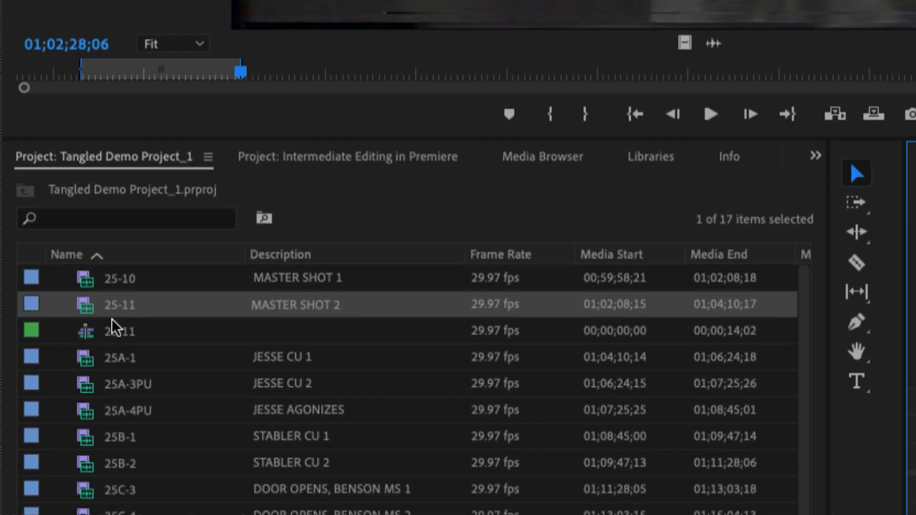
Rename the new 25-11 sequence in the project as Scene 25
{"action": "left_click", "coordinate": [117, 334]}
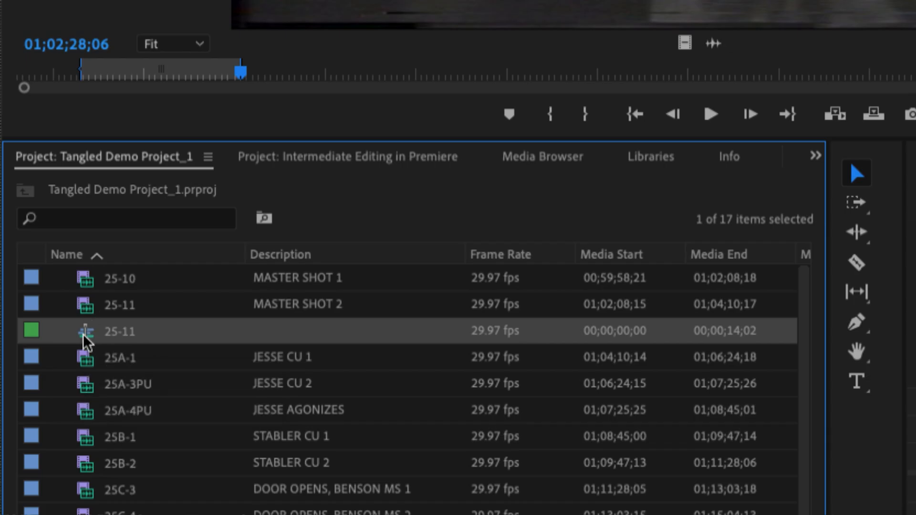
{"action": "left_click", "coordinate": [125, 337]}
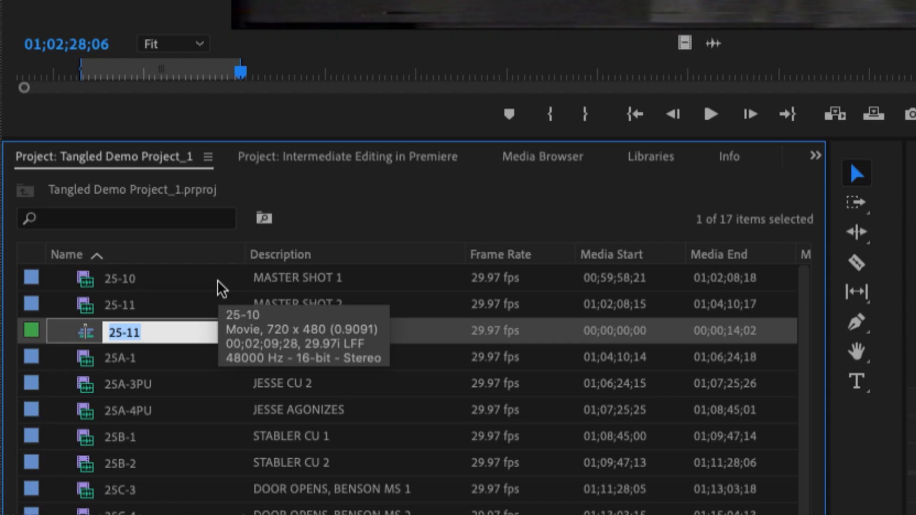
{"action": "type", "text": "Scene "}
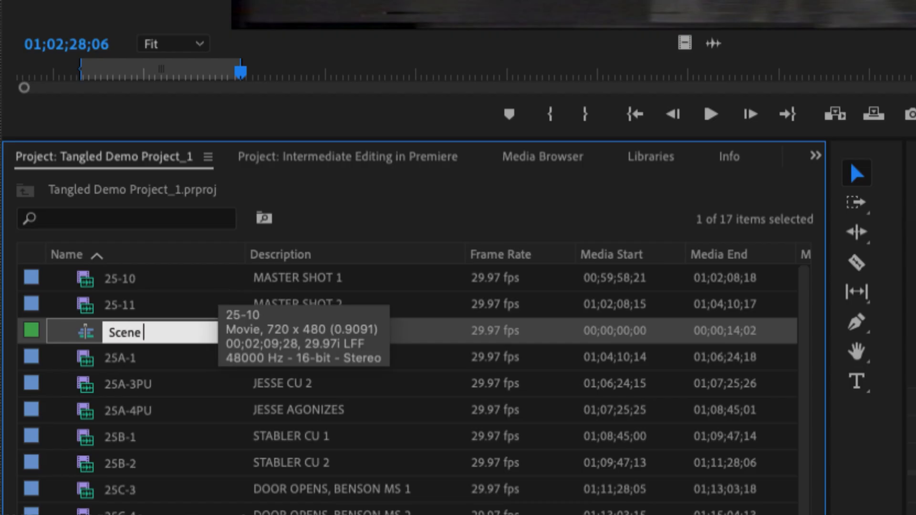
{"action": "type", "text": "25"}
{"action": "key", "text": "Return"}
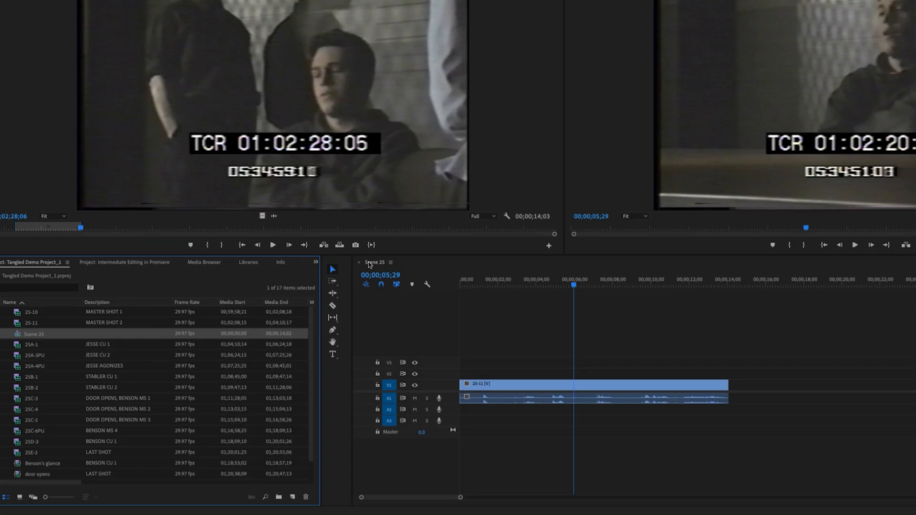
Bring the Scene 25 playhead to the end of the first clip at 00;00;14;03
{"action": "left_click_drag", "start_coordinate": [571, 286], "coordinate": [642, 285]}
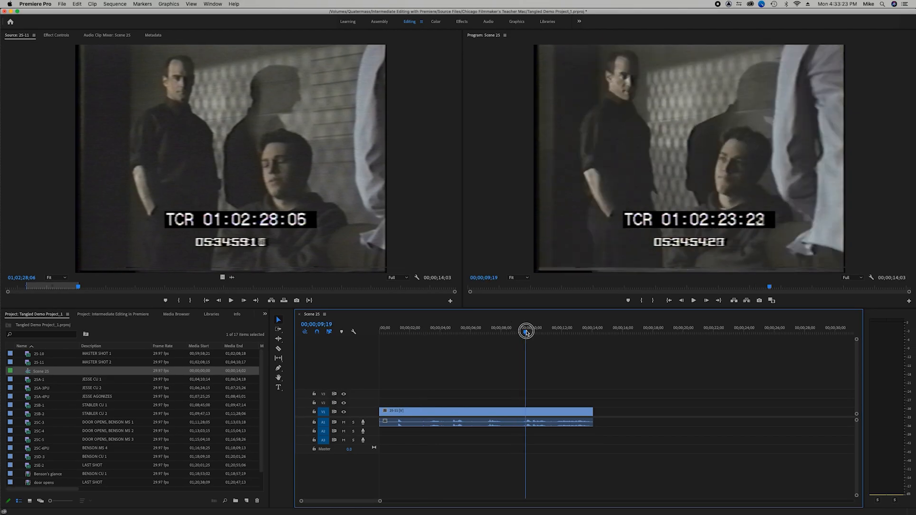
{"action": "left_click_drag", "start_coordinate": [526, 333], "coordinate": [548, 335]}
{"action": "key", "text": "space"}
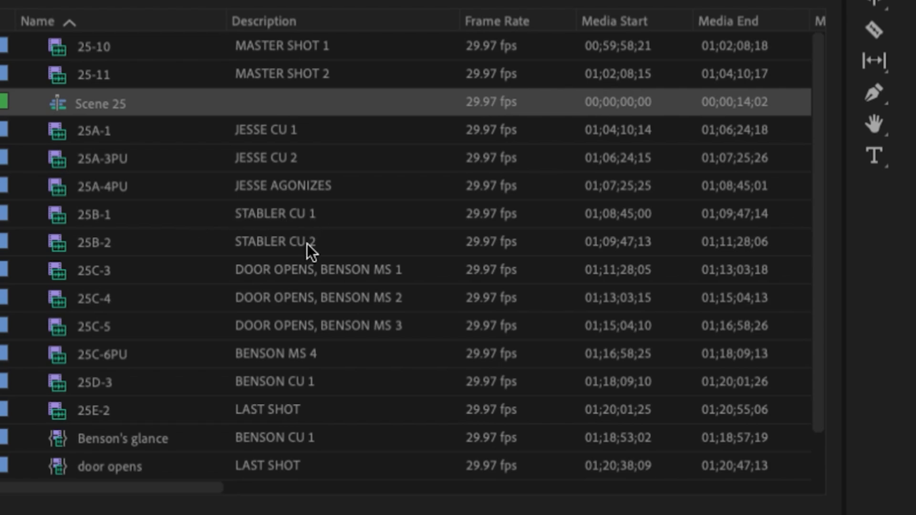
Open clip 25B-1 (STABLER CU 1) in the Source Monitor, preview its beginning, and save the project
{"action": "double_click", "coordinate": [53, 214]}
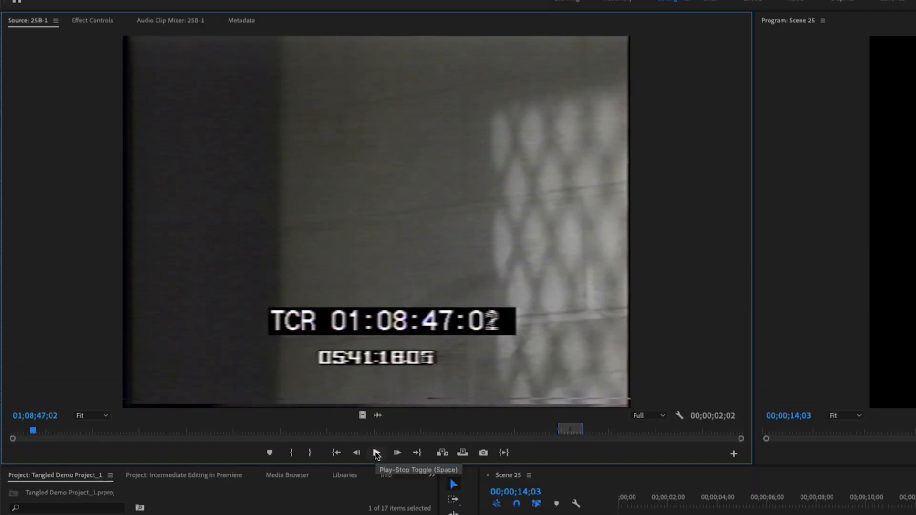
{"action": "left_click", "coordinate": [377, 453]}
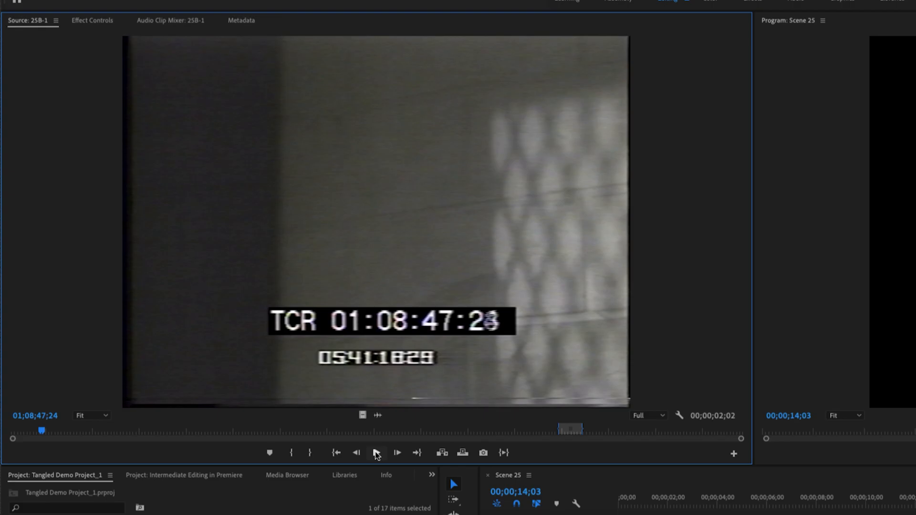
{"action": "key", "text": "super+s"}
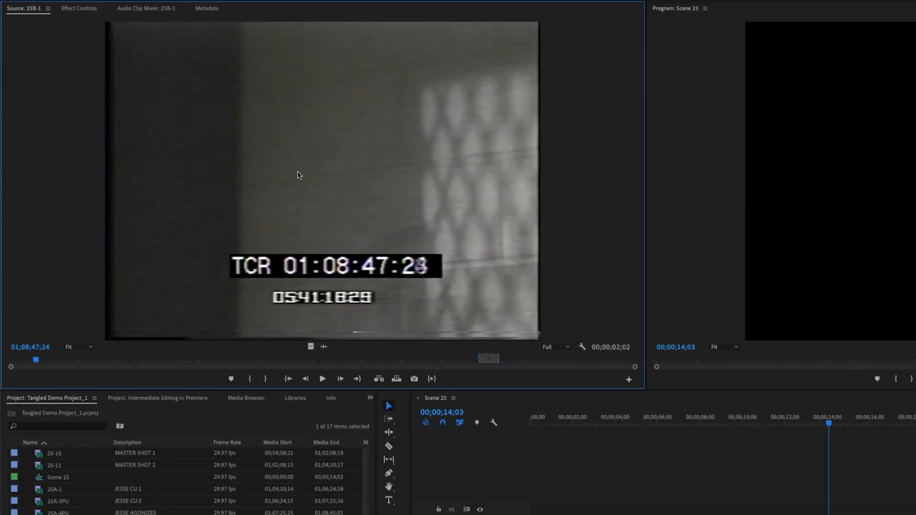
Review Stabler's close-up in clip 25B-1 and mark its In point at 01;09;03;15
{"action": "key", "text": "space"}
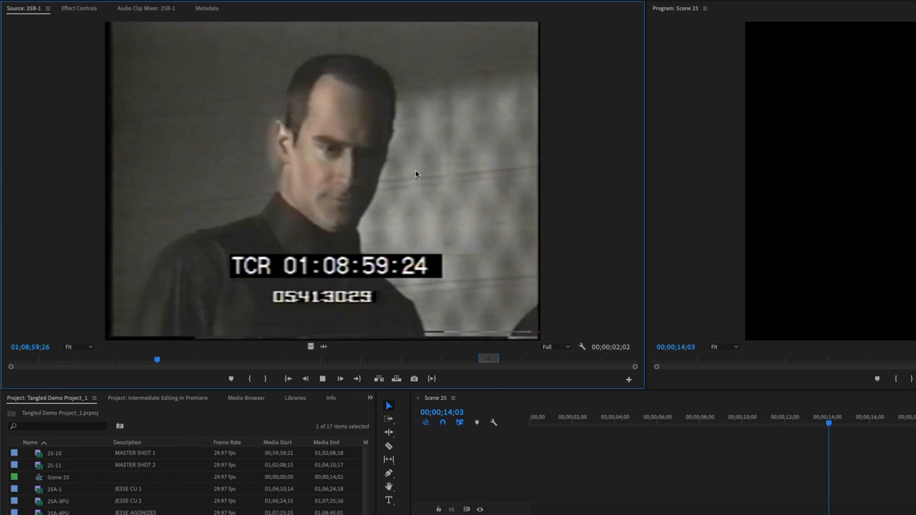
{"action": "key", "text": "space"}
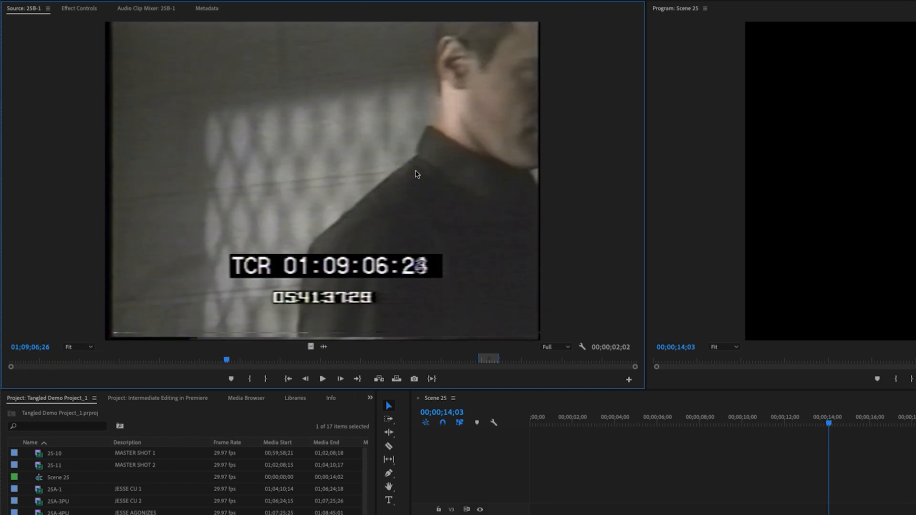
{"action": "key", "text": "j"}
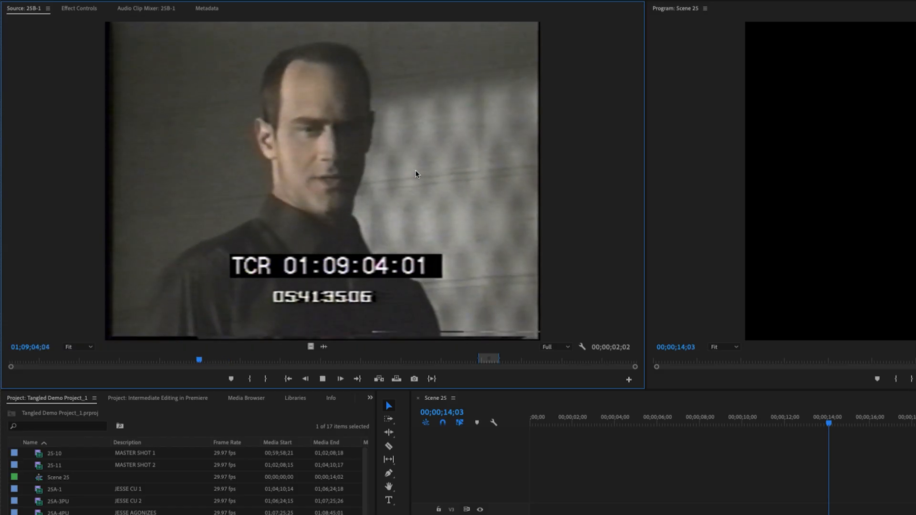
{"action": "key", "text": "k"}
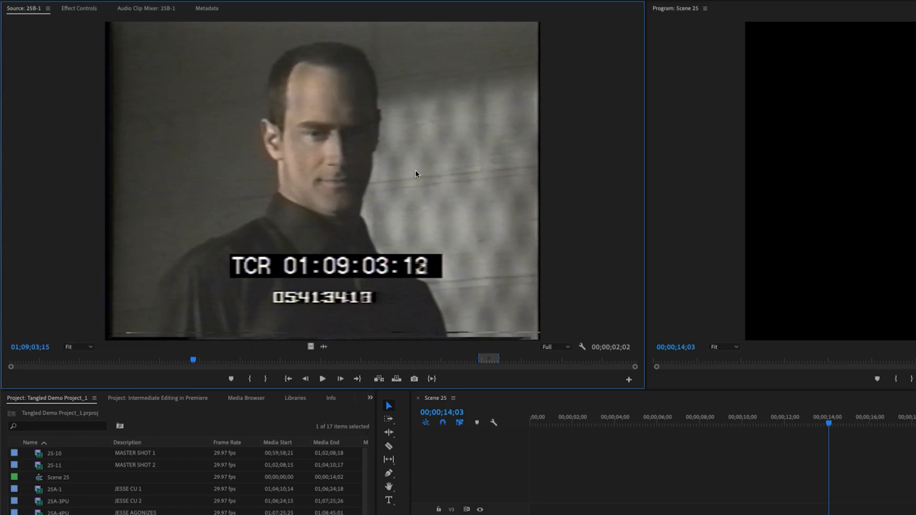
{"action": "key", "text": "i"}
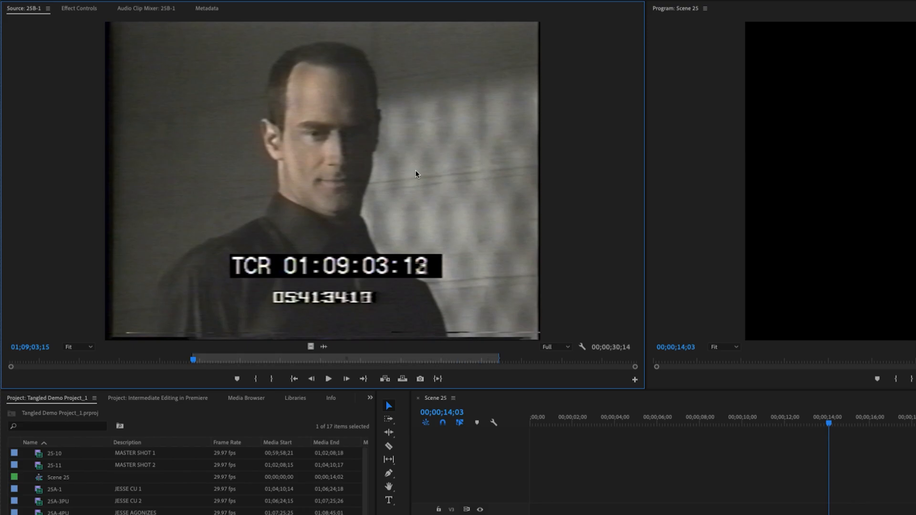
Mark the Out point of clip 25B-1 at 01;09;06;27 and overwrite the marked range into Scene 25 at 00;00;14;03
{"action": "key", "text": "l"}
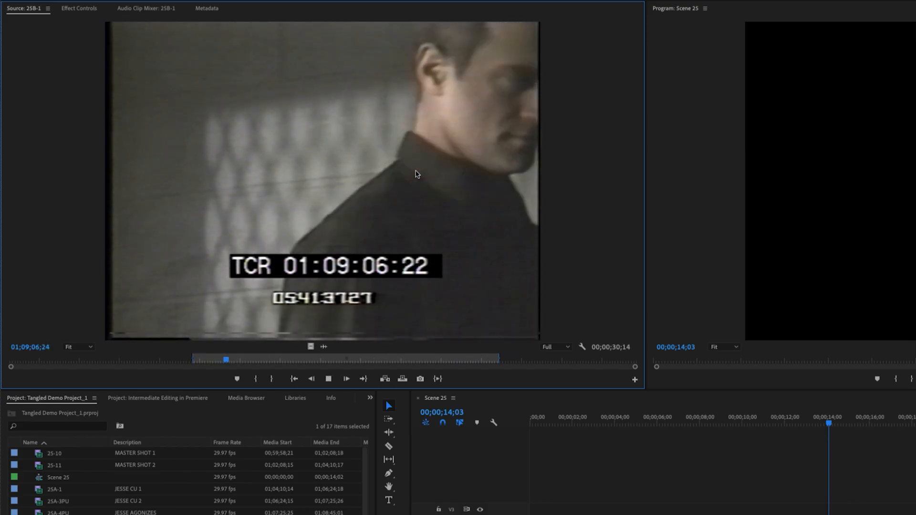
{"action": "key", "text": "k"}
{"action": "key", "text": "o"}
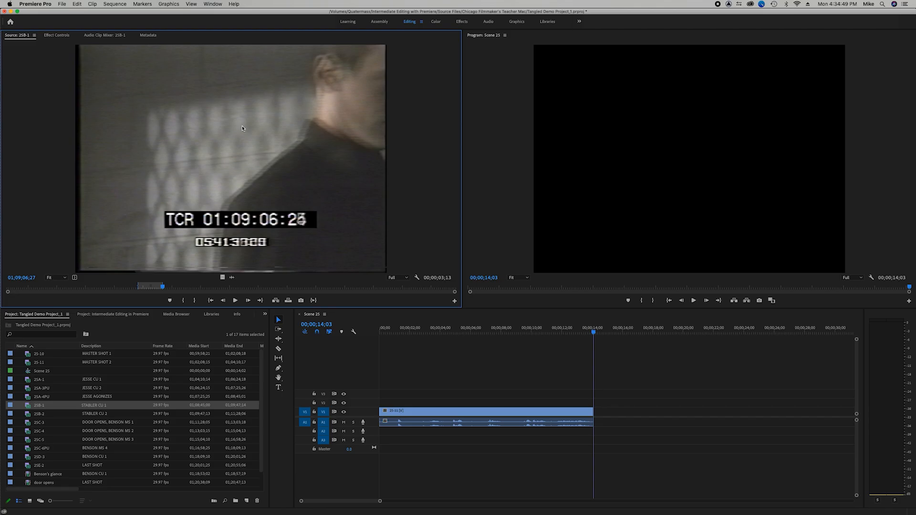
{"action": "left_click_drag", "start_coordinate": [243, 127], "coordinate": [330, 253]}
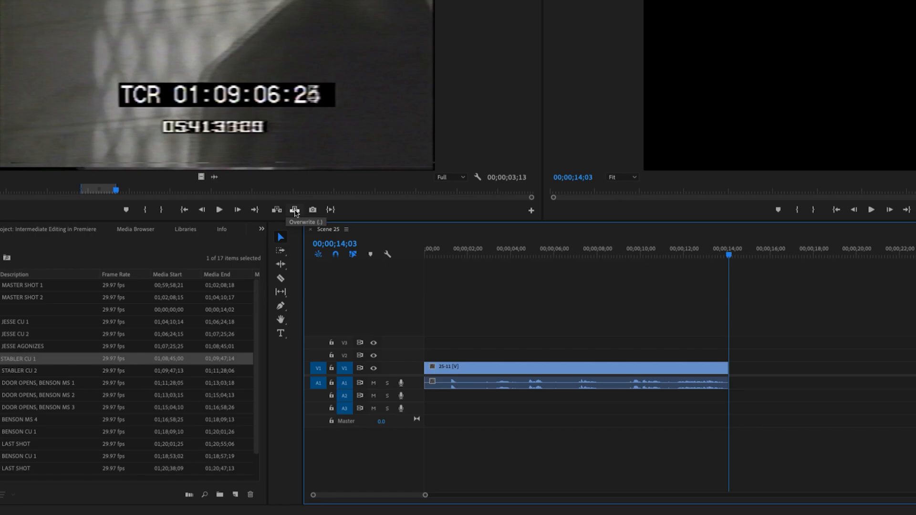
{"action": "left_click", "coordinate": [367, 244]}
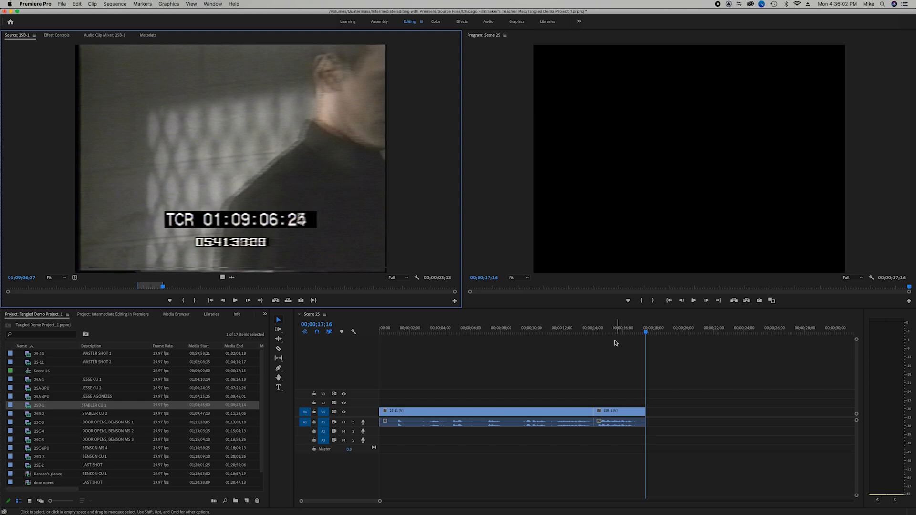
Play the cut from 25-11 to 25B-1 starting at 00;00;11;22, and return the playhead to the edit point
{"action": "left_click", "coordinate": [767, 255]}
{"action": "left_click_drag", "start_coordinate": [619, 332], "coordinate": [582, 334]}
{"action": "left_click", "coordinate": [557, 332]}
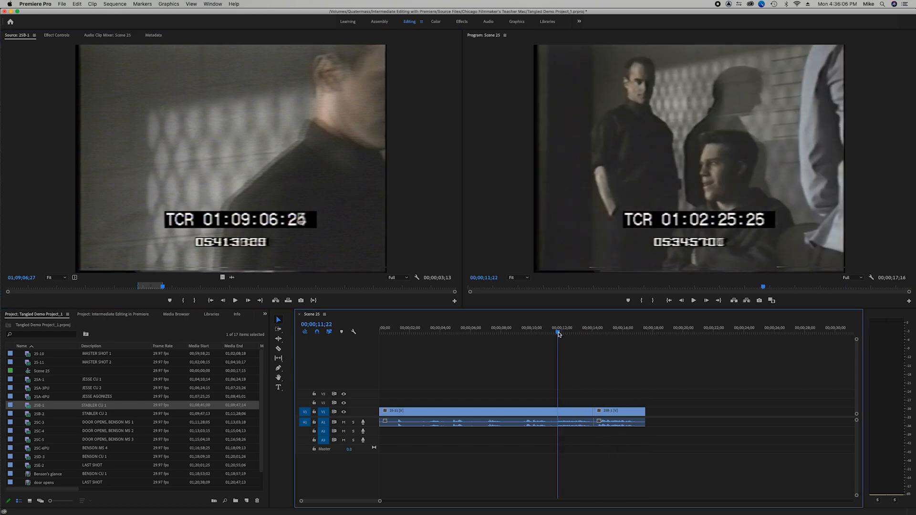
{"action": "key", "text": "space"}
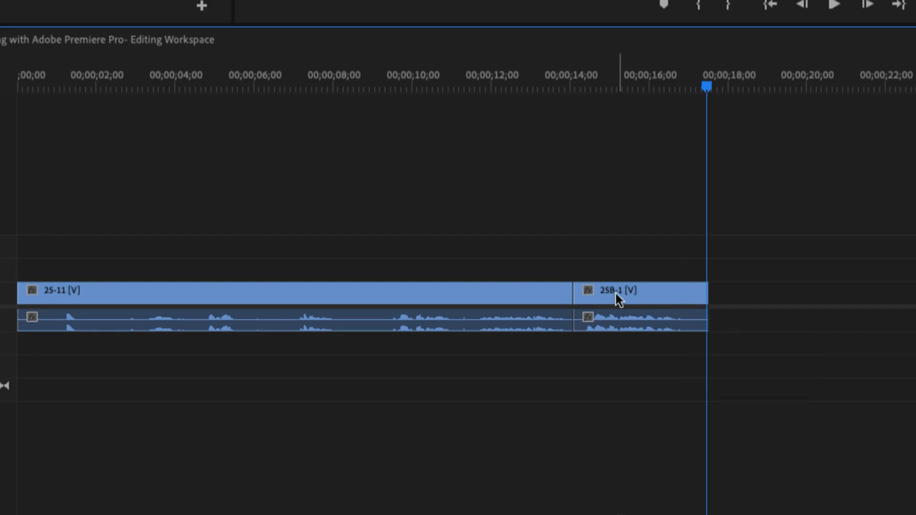
{"action": "left_click_drag", "start_coordinate": [672, 87], "coordinate": [574, 98]}
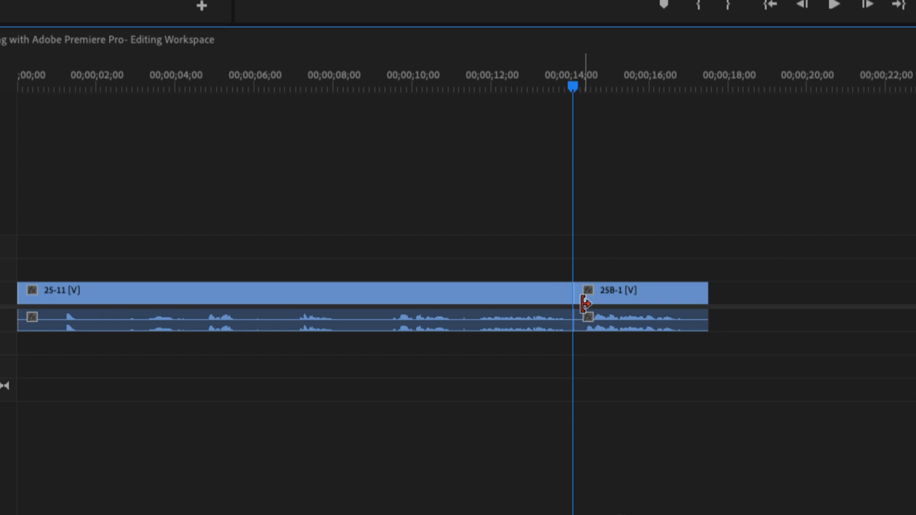
{"action": "key", "text": "Down"}
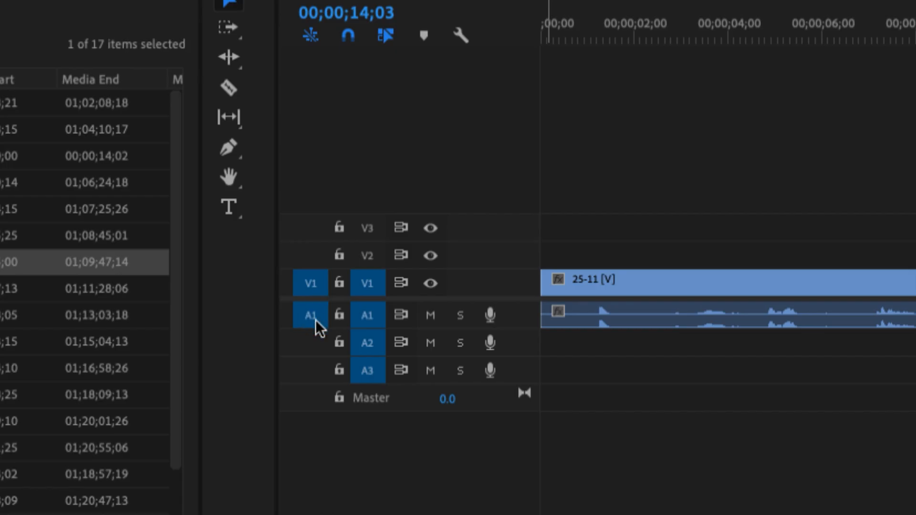
Try patching the source audio to A3 and the source video to V3, and return the patches to A1 and V1
{"action": "left_click_drag", "start_coordinate": [313, 316], "coordinate": [307, 370]}
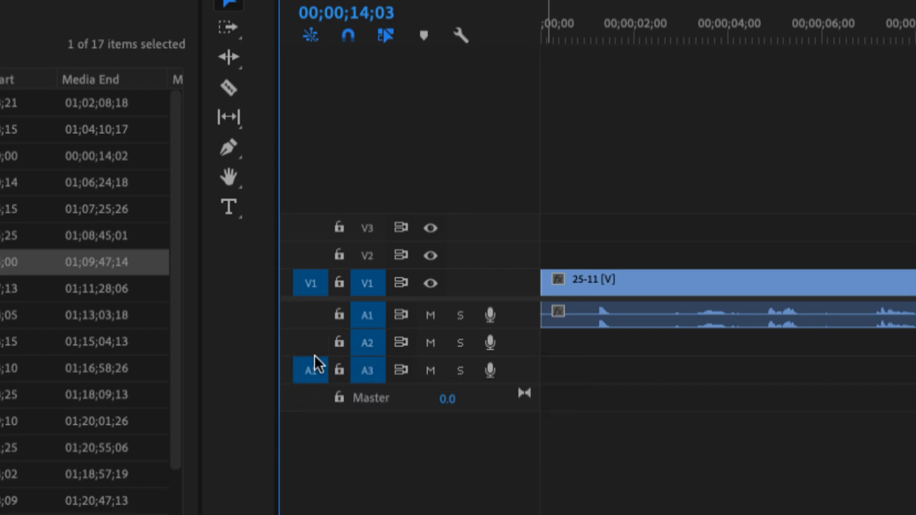
{"action": "left_click_drag", "start_coordinate": [316, 337], "coordinate": [310, 309]}
{"action": "left_click_drag", "start_coordinate": [311, 285], "coordinate": [313, 224]}
{"action": "left_click", "coordinate": [308, 279]}
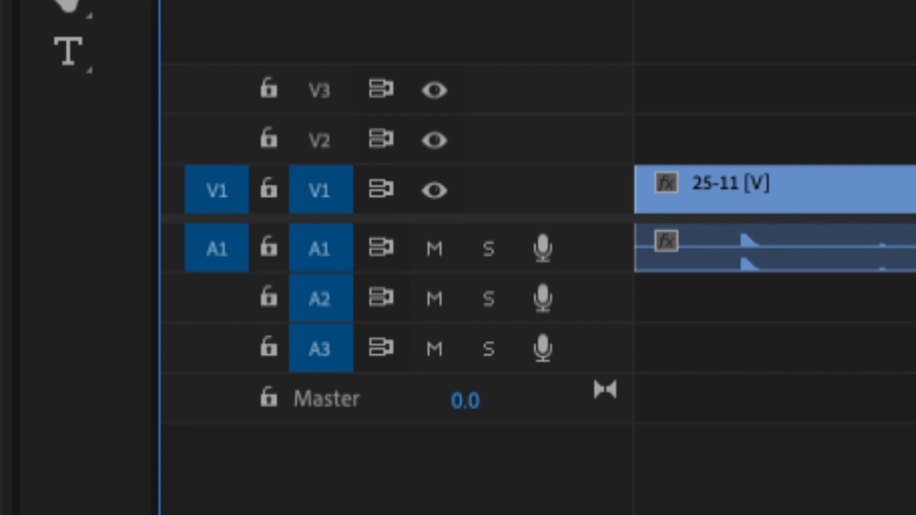
Try targeting V3 instead of V1, and restore the original track targeting
{"action": "left_click", "coordinate": [322, 92]}
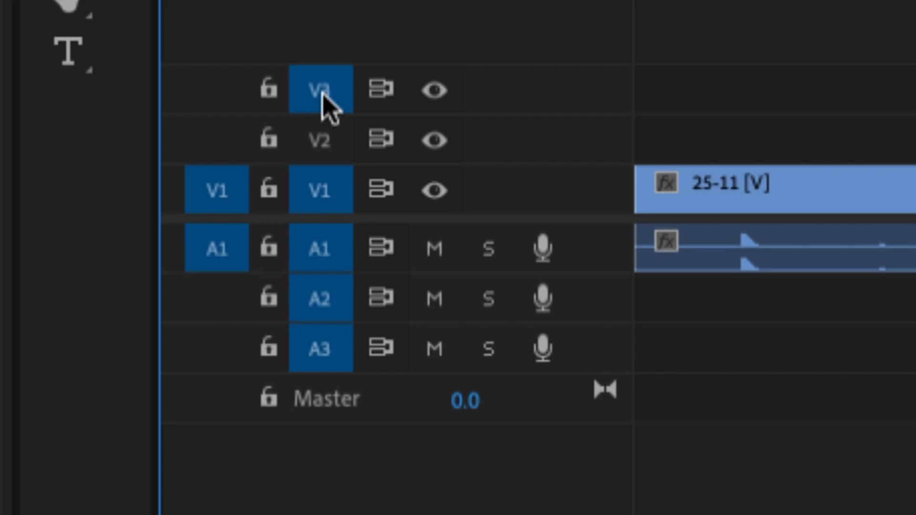
{"action": "left_click", "coordinate": [328, 193]}
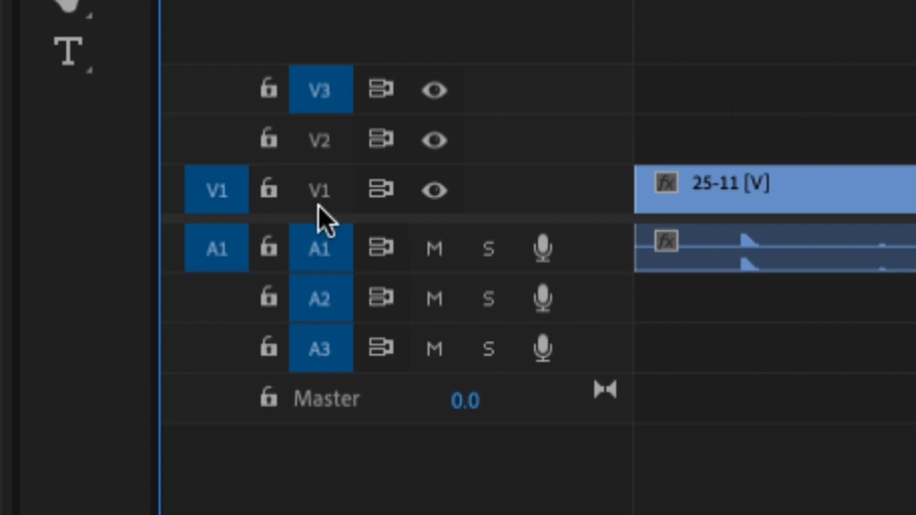
{"action": "left_click", "coordinate": [328, 193]}
{"action": "left_click", "coordinate": [328, 90]}
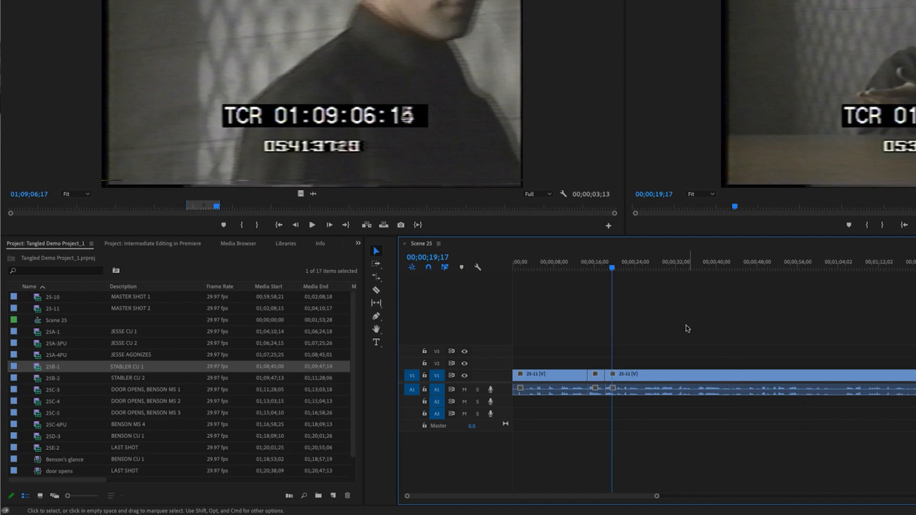
Play the Scene 25 timeline from 00;00;12;28 to review the transition from 25-11 into the overwritten 25B-1 shot
{"action": "mouse_move", "coordinate": [578, 269]}
{"action": "left_mouse_down"}
{"action": "mouse_move", "coordinate": [567, 268]}
{"action": "mouse_move", "coordinate": [576, 267]}
{"action": "left_mouse_up"}
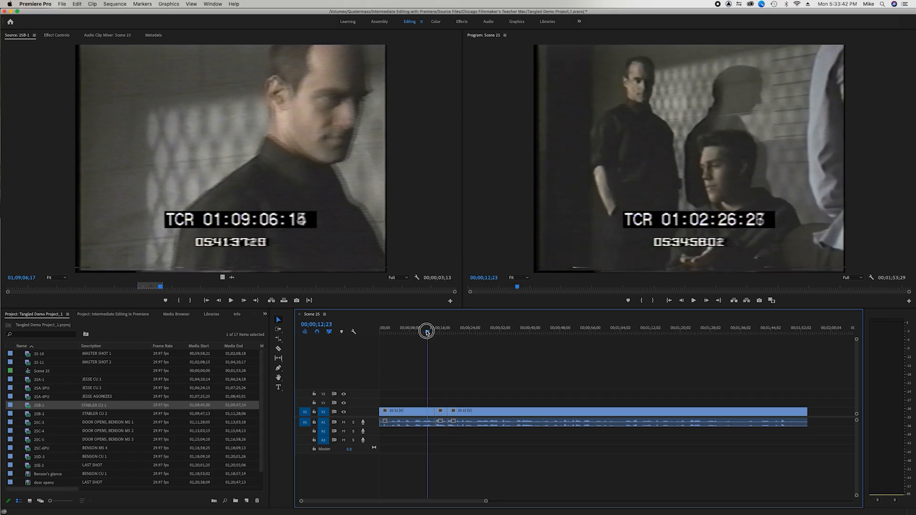
{"action": "left_click_drag", "start_coordinate": [427, 331], "coordinate": [429, 331]}
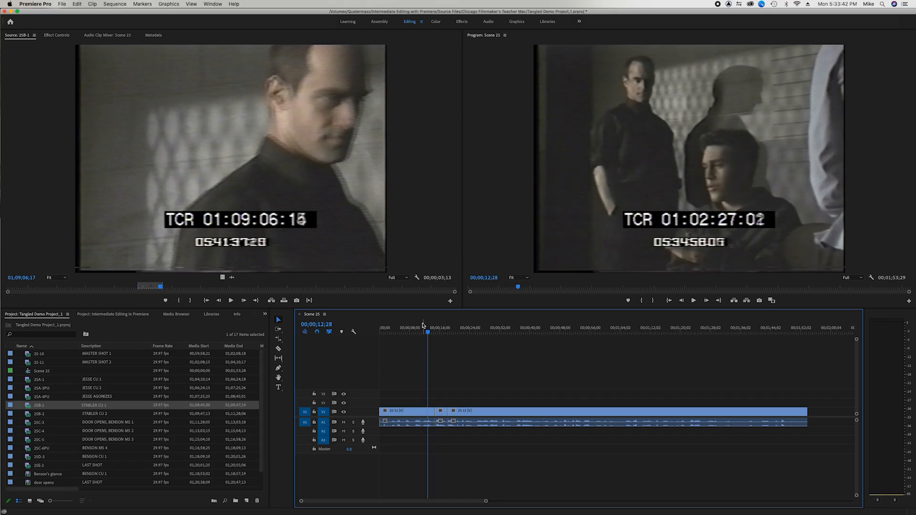
{"action": "key", "text": "space"}
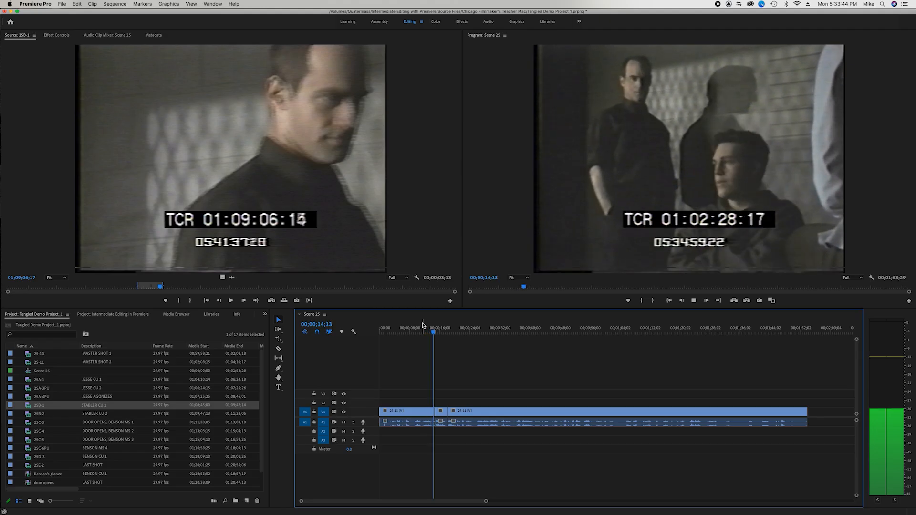
{"action": "key", "text": "space"}
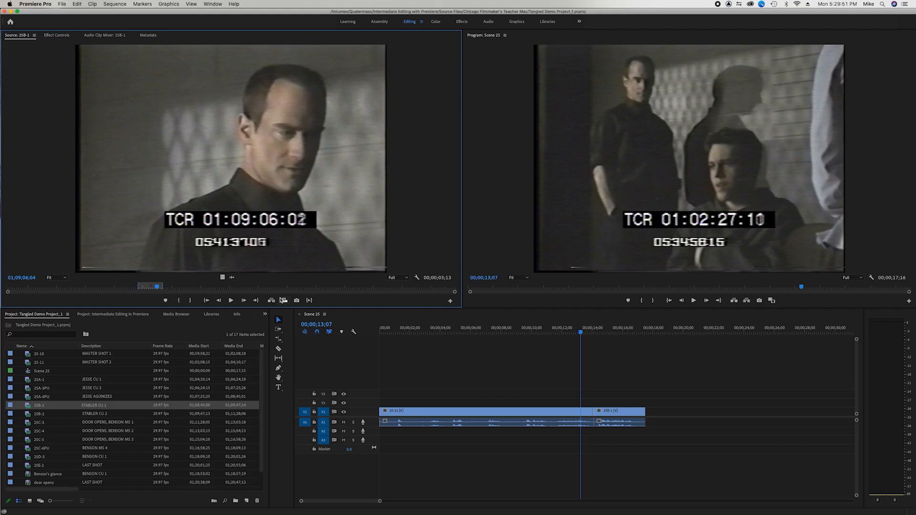
Delete all clips from the Scene 25 timeline and return the playhead to 00;00;00;00
{"action": "left_click", "coordinate": [316, 316]}
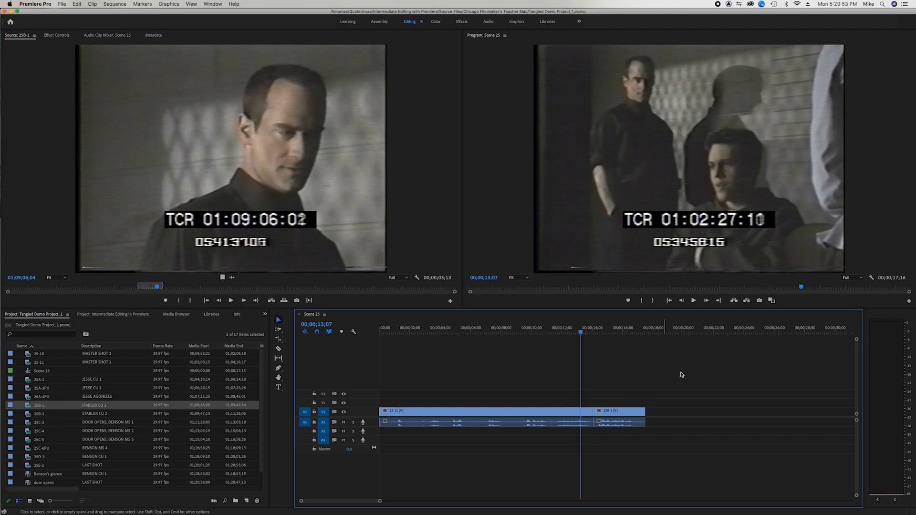
{"action": "left_click_drag", "start_coordinate": [718, 366], "coordinate": [437, 454]}
{"action": "key", "text": "Delete"}
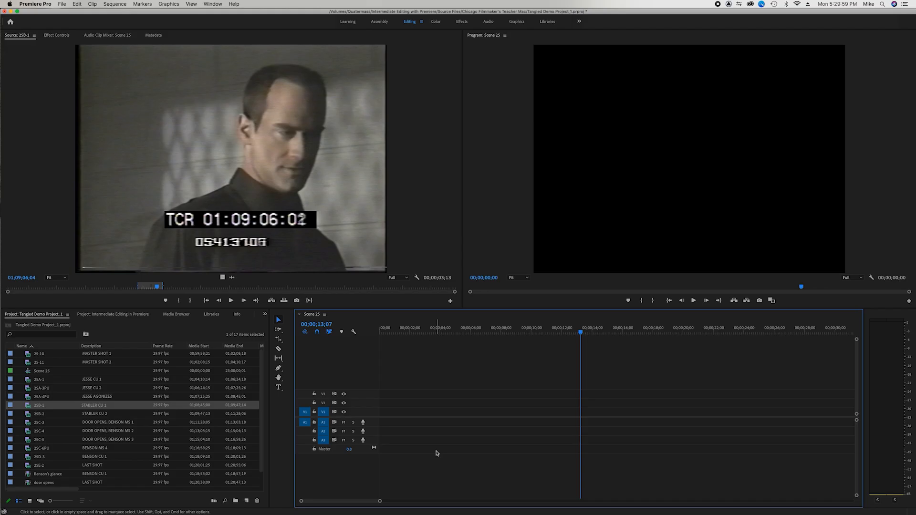
{"action": "key", "text": "Home"}
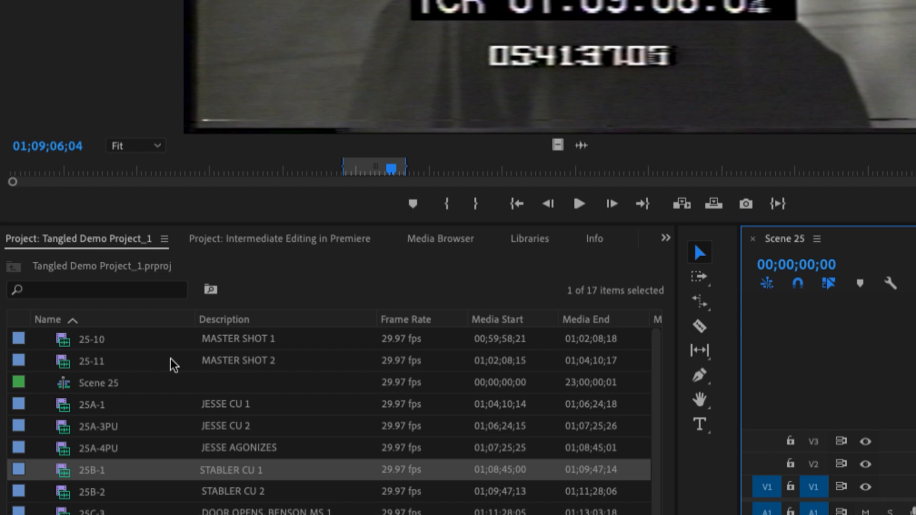
Extend the Out point of clip 25-11 (MASTER SHOT 2) to a 00;01;53;29 duration and place the clip at the start of Scene 25
{"action": "double_click", "coordinate": [64, 368]}
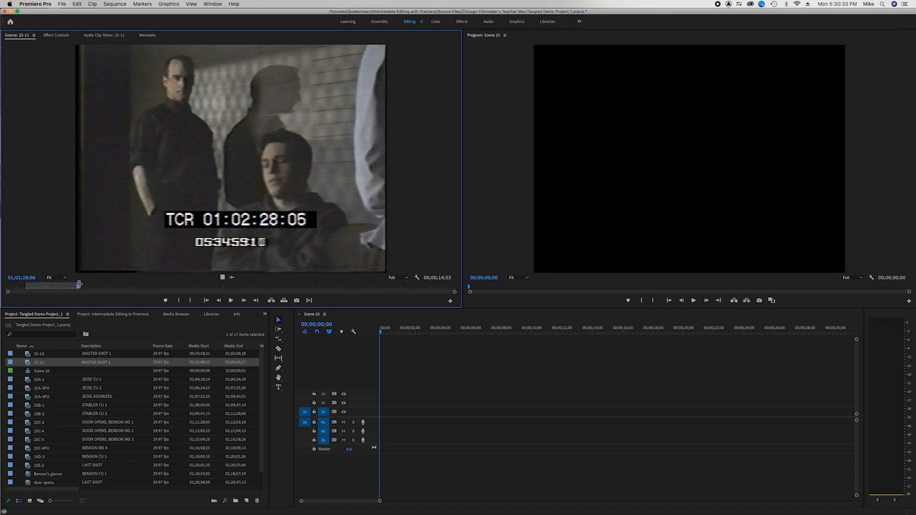
{"action": "left_click_drag", "start_coordinate": [78, 288], "coordinate": [115, 287]}
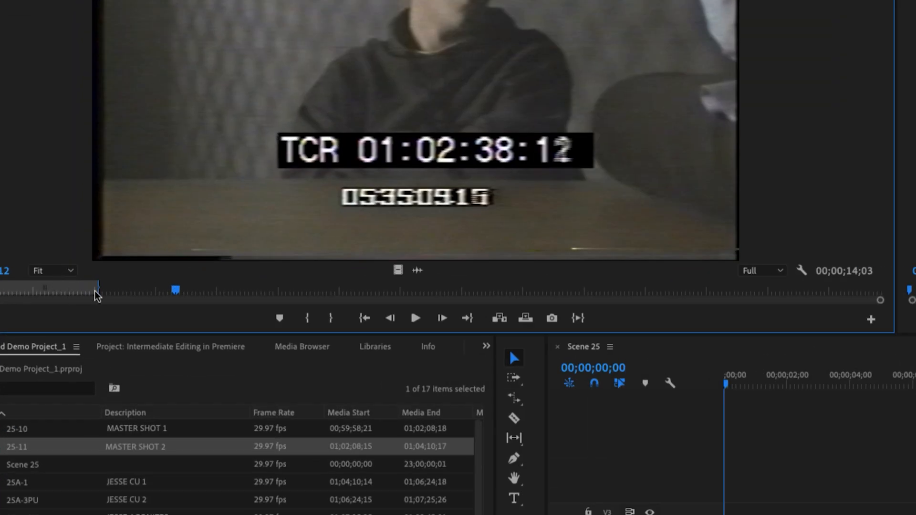
{"action": "left_click_drag", "start_coordinate": [97, 292], "coordinate": [862, 294]}
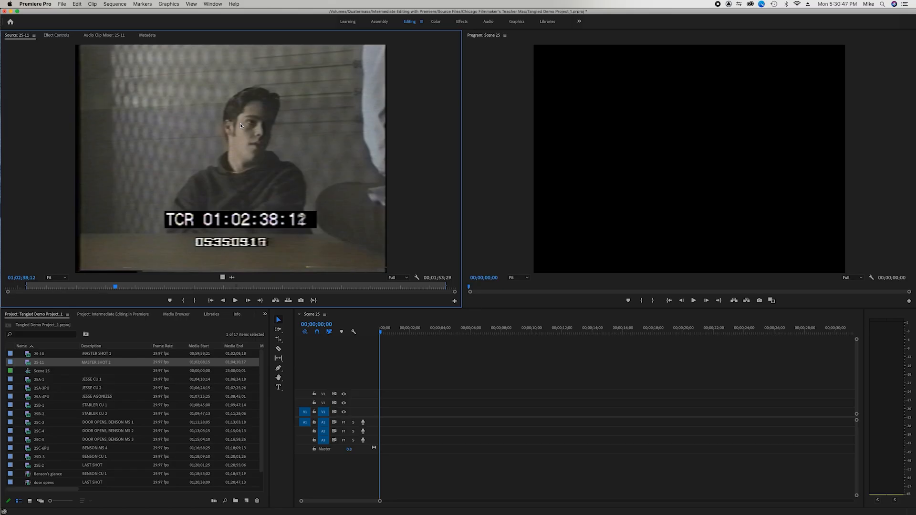
{"action": "left_click_drag", "start_coordinate": [241, 126], "coordinate": [380, 420]}
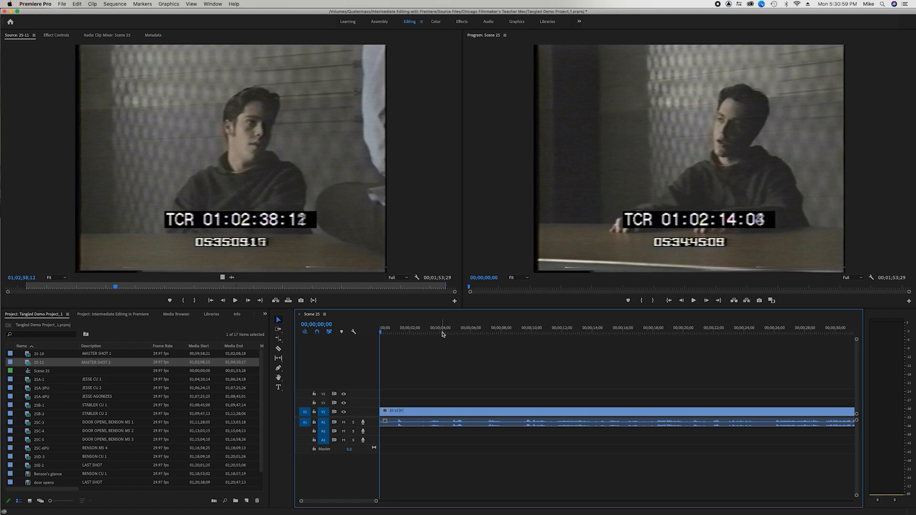
{"action": "key", "text": "minus"}
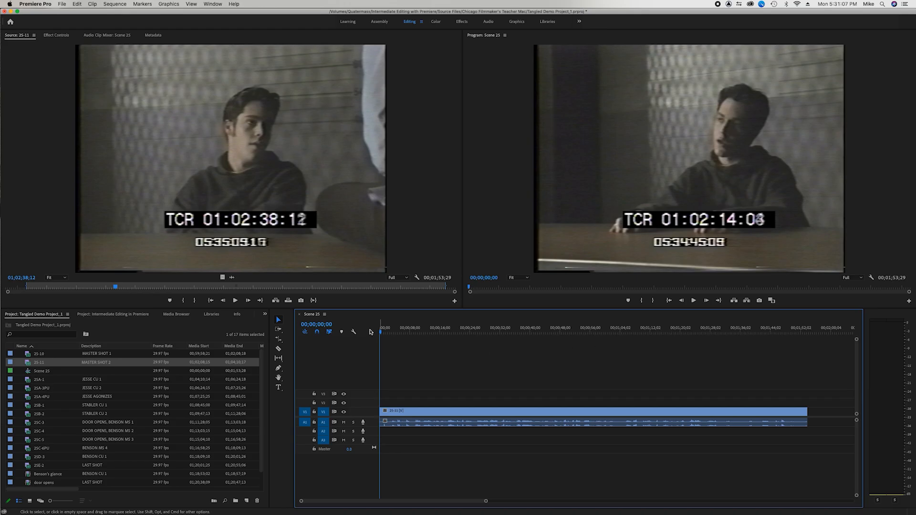
Review the master shot in the timeline around Stabler's appearance and park the playhead at 00;00;14;23
{"action": "left_click_drag", "start_coordinate": [381, 333], "coordinate": [430, 338]}
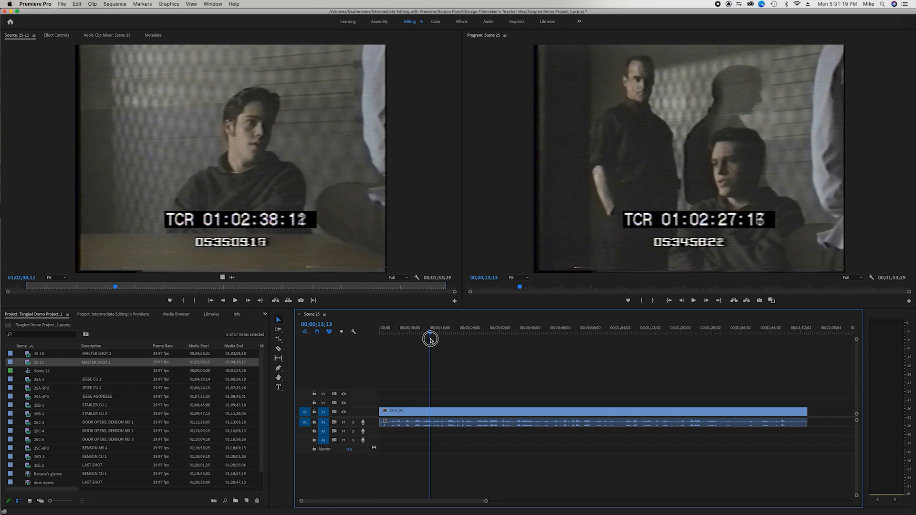
{"action": "left_click_drag", "start_coordinate": [430, 339], "coordinate": [399, 349]}
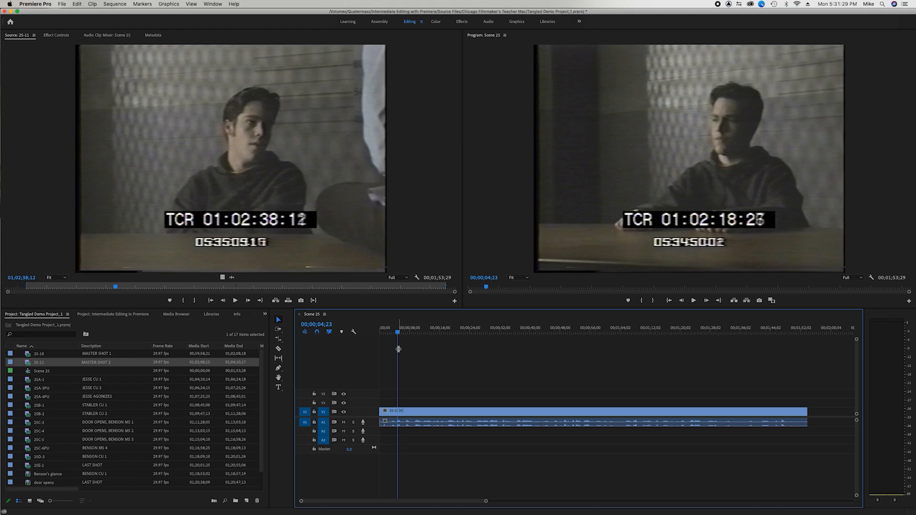
{"action": "key", "text": "space"}
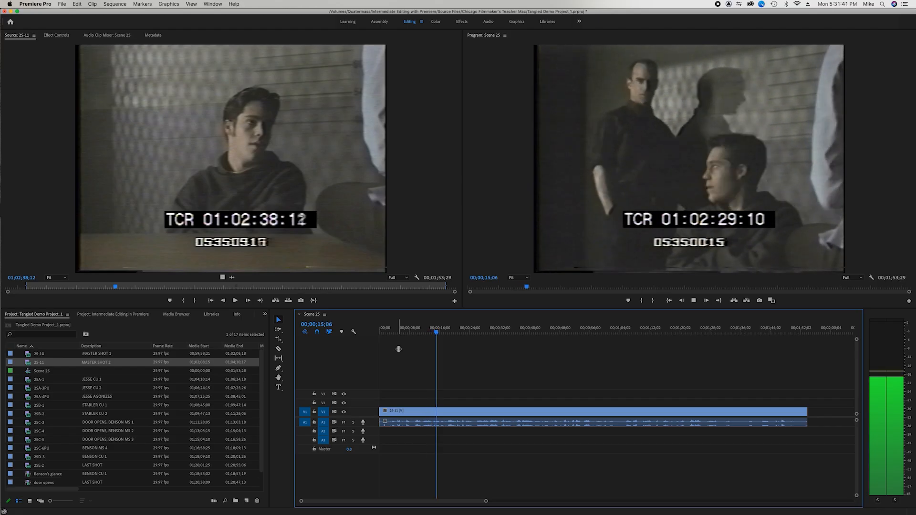
{"action": "key", "text": "space"}
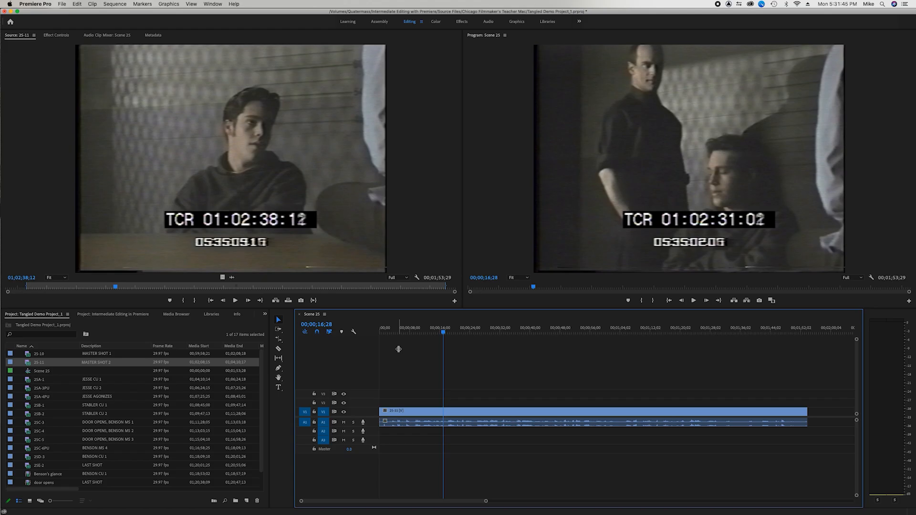
{"action": "key", "text": "j"}
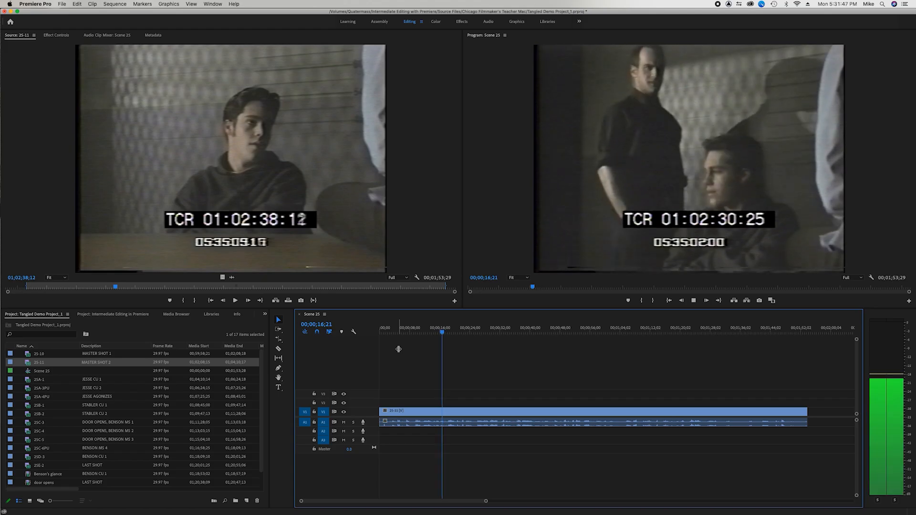
{"action": "key", "text": "k"}
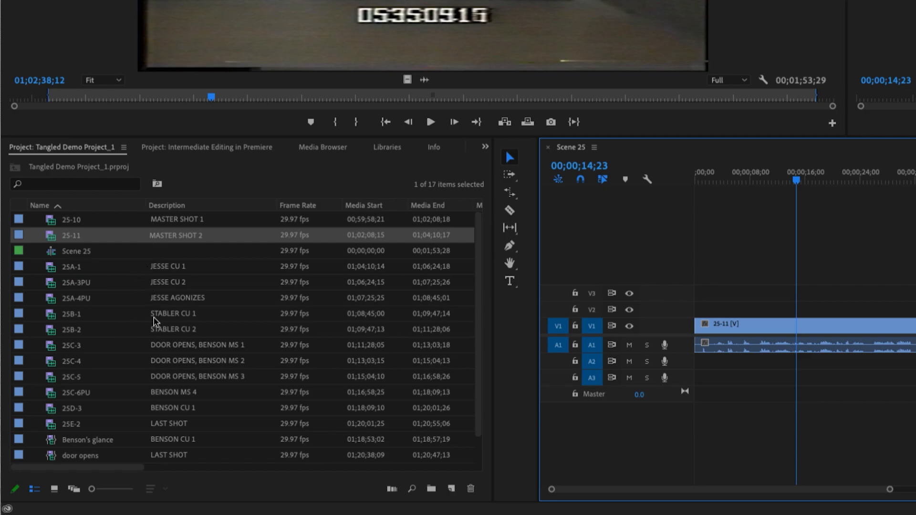
Open clip 25B-1 (STABLER CU 1) in the Source Monitor and play it from its In point to check the marked range
{"action": "double_click", "coordinate": [50, 314]}
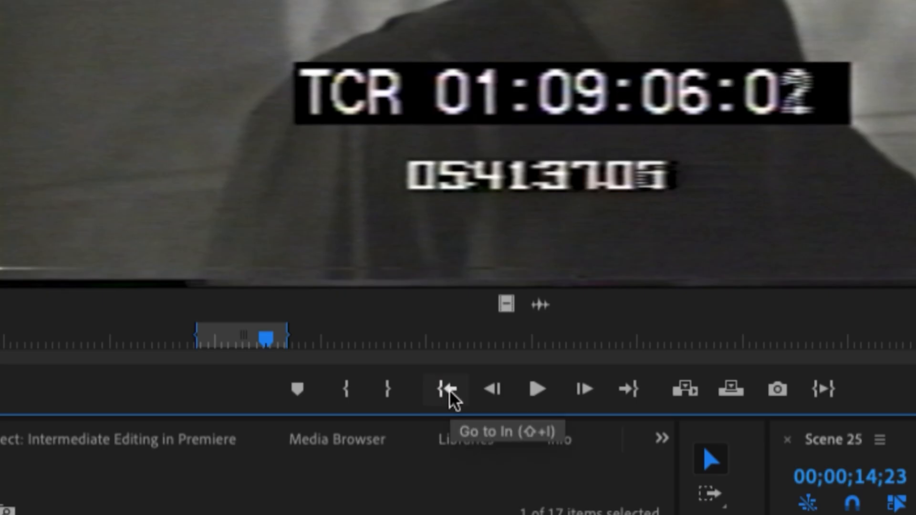
{"action": "left_click", "coordinate": [449, 391]}
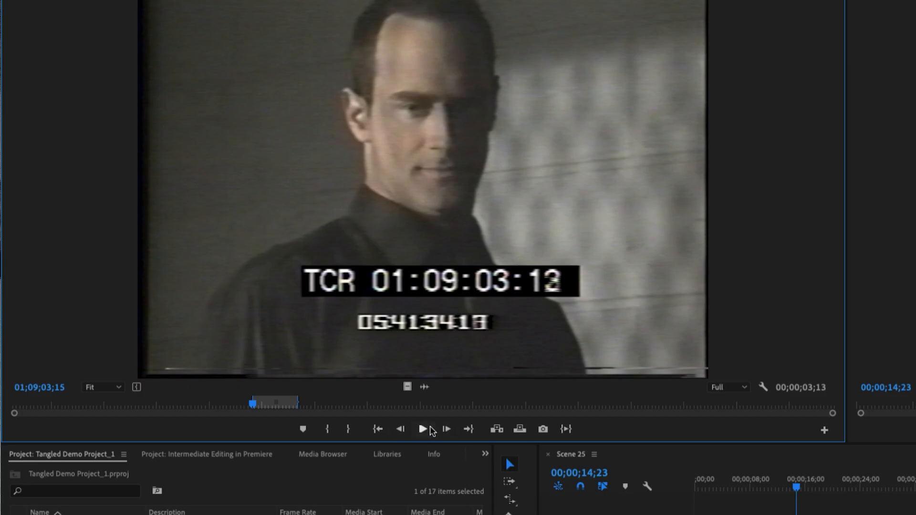
{"action": "left_click", "coordinate": [423, 429]}
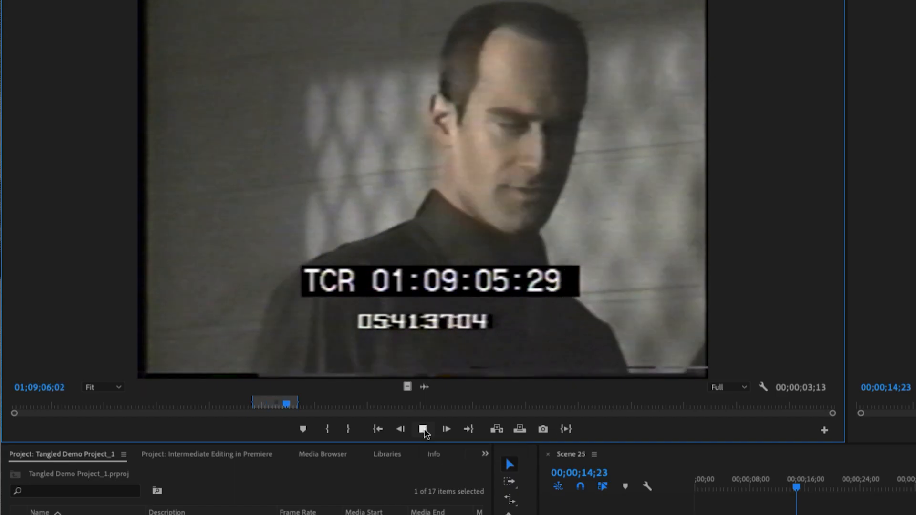
{"action": "left_click", "coordinate": [423, 429]}
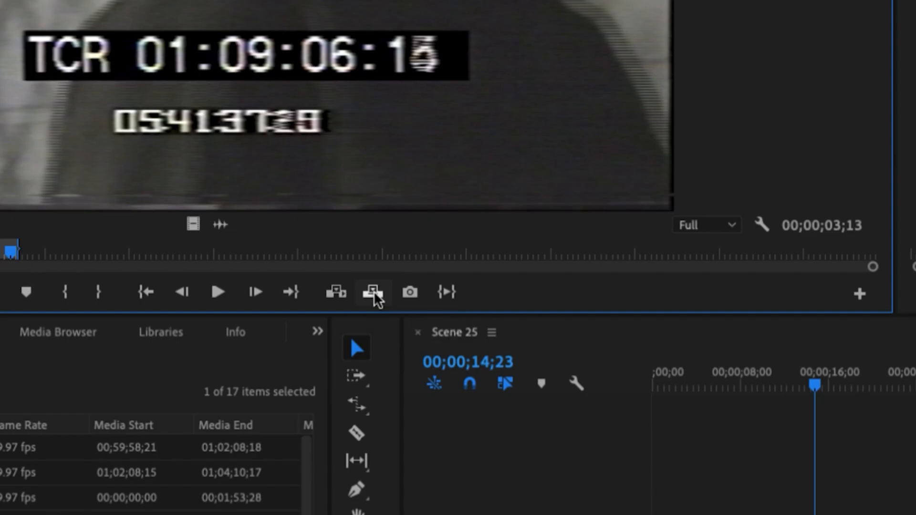
Overwrite the marked STABLER CU 1 range onto the master shot at 00;00;14;23 and play the edit from 00;00;09;10
{"action": "left_click", "coordinate": [375, 294]}
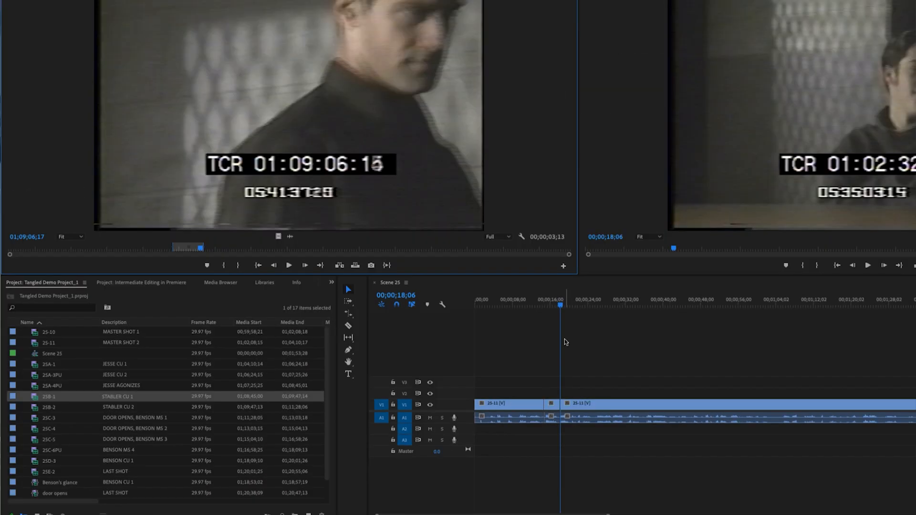
{"action": "left_click_drag", "start_coordinate": [561, 306], "coordinate": [518, 304]}
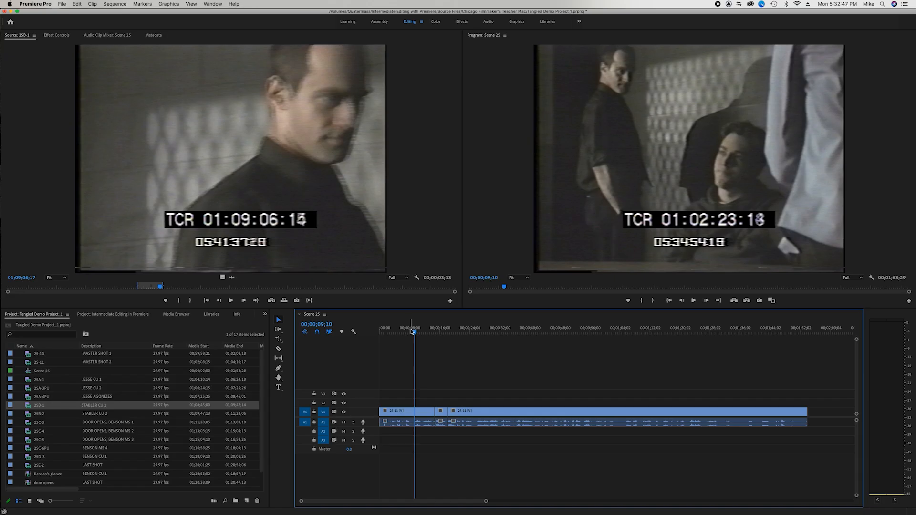
{"action": "key", "text": "space"}
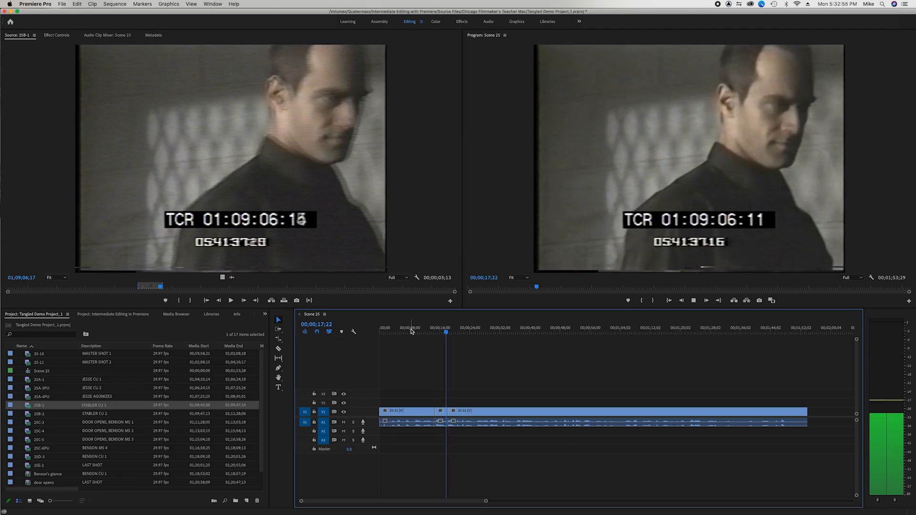
{"action": "key", "text": "space"}
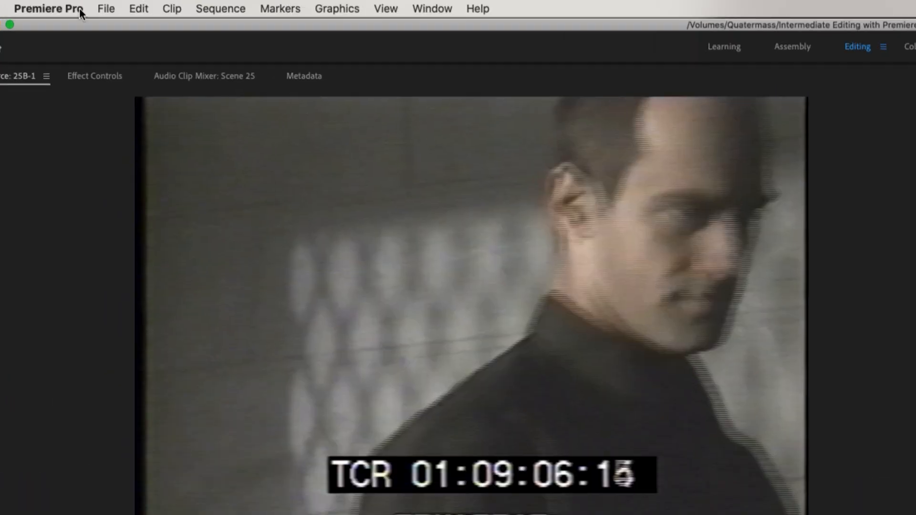
Undo the overwrite of Stabler's close-up on the Scene 25 timeline
{"action": "left_click", "coordinate": [78, 5]}
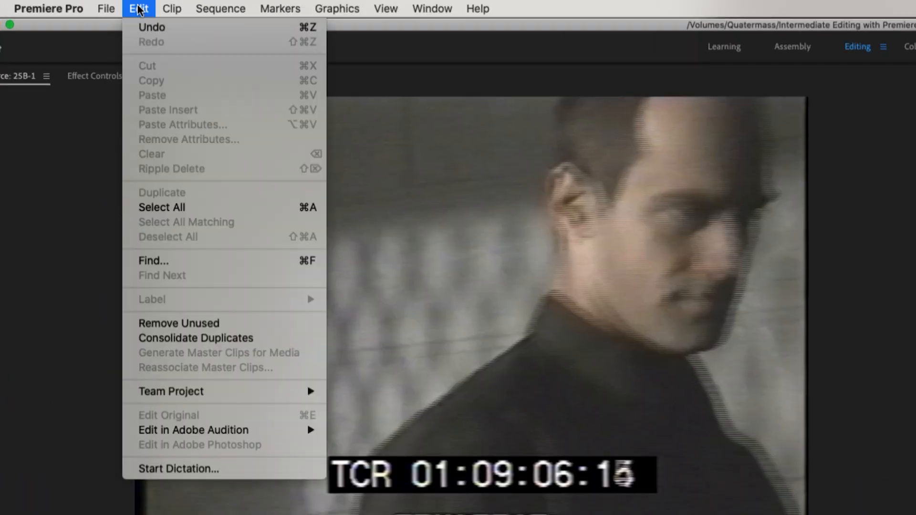
{"action": "left_click", "coordinate": [150, 29]}
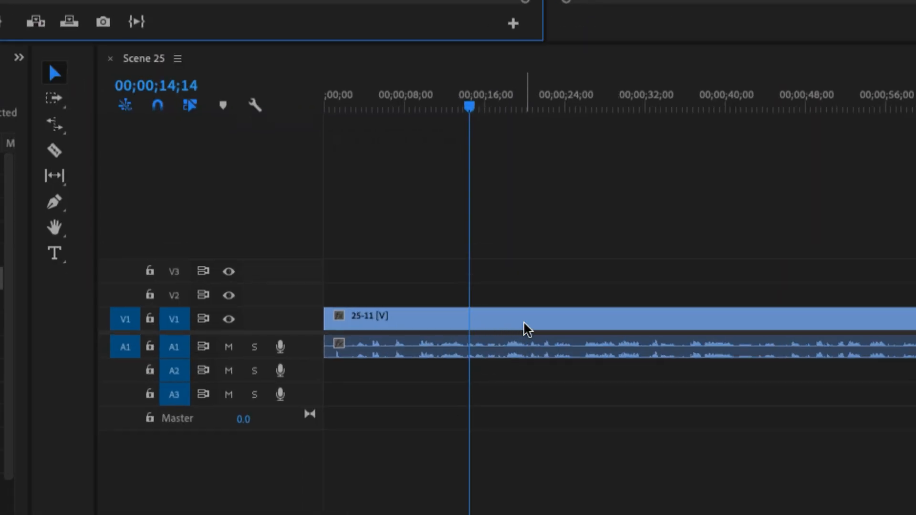
Insert the marked STABLER CU 1 range into the master shot at 00;00;14;14 and play across the new edit
{"action": "mouse_move", "coordinate": [527, 329]}
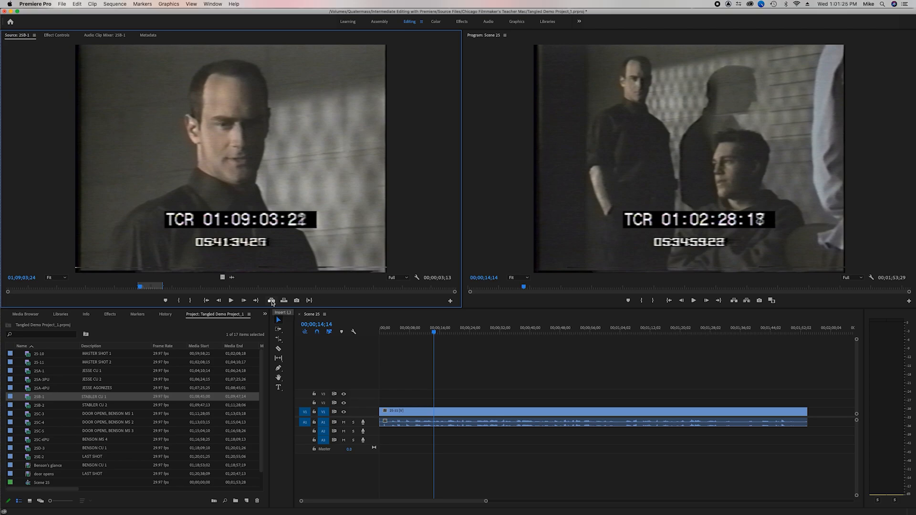
{"action": "left_click", "coordinate": [272, 301]}
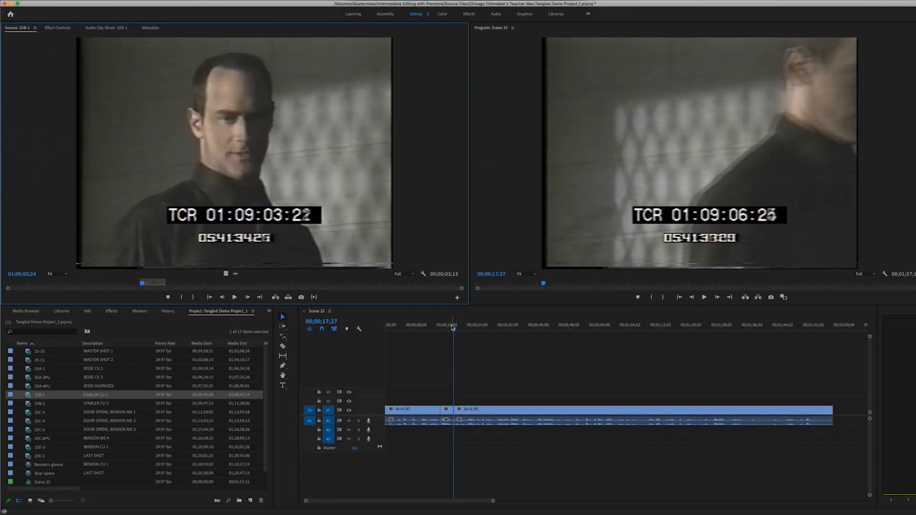
{"action": "right_click", "coordinate": [453, 328]}
{"action": "left_click", "coordinate": [445, 331]}
{"action": "left_click_drag", "start_coordinate": [445, 332], "coordinate": [433, 329]}
{"action": "key", "text": "space"}
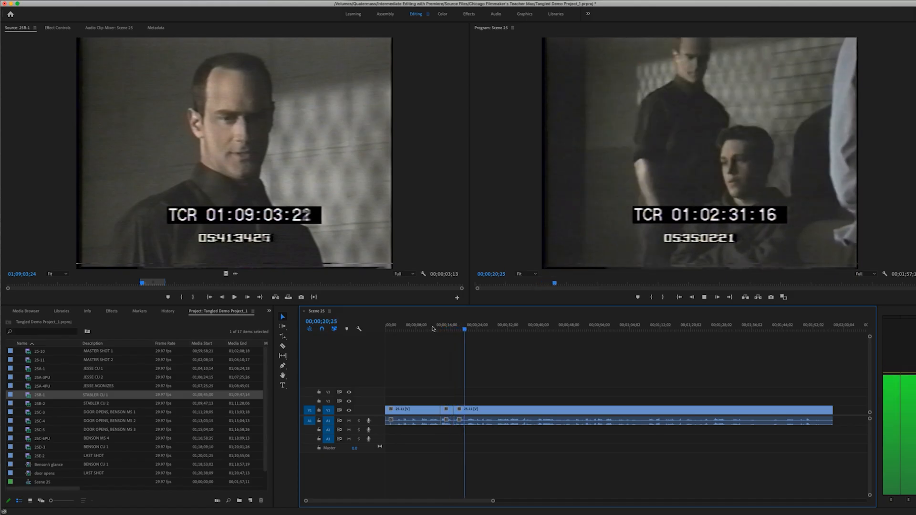
{"action": "key", "text": "space"}
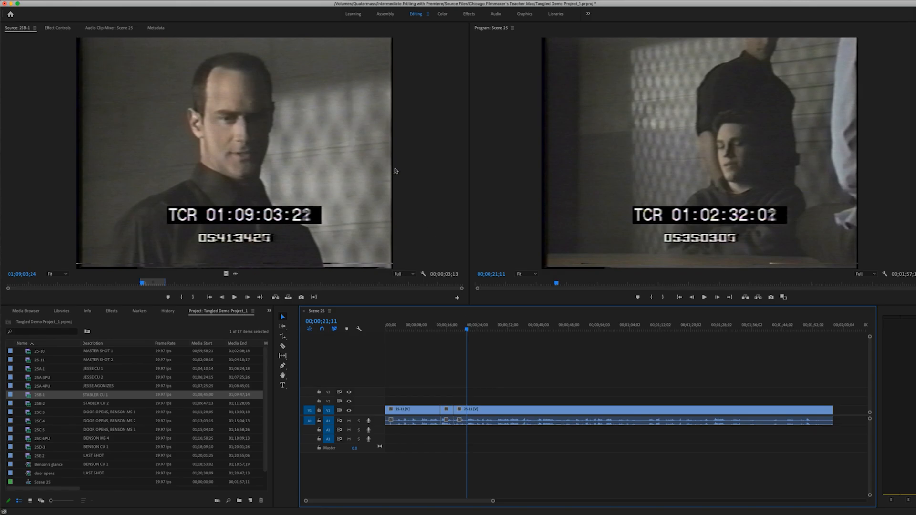
Undo the insert of Stabler's close-up into the master shot
{"action": "left_click", "coordinate": [79, 4]}
{"action": "left_click", "coordinate": [81, 14]}
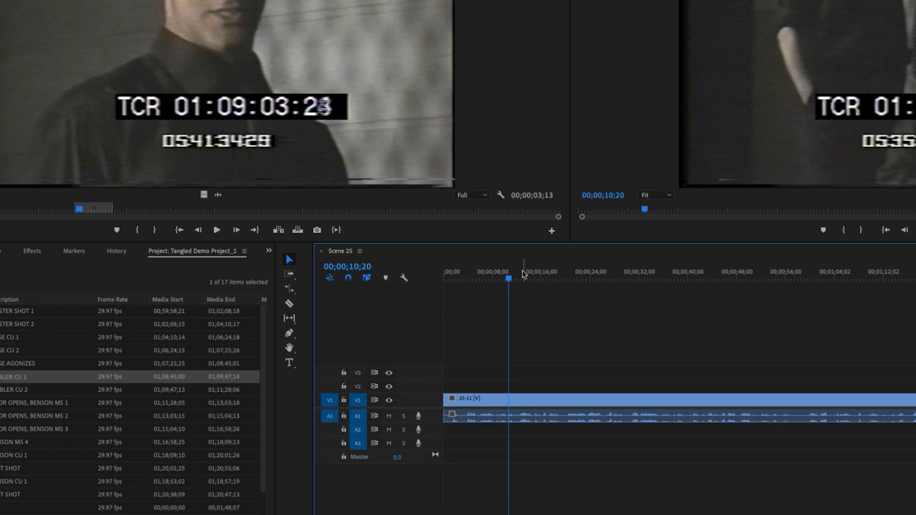
Play the opening of the master shot from the start of Scene 25 and return the playhead to 00;00;00;00
{"action": "key", "text": "Home"}
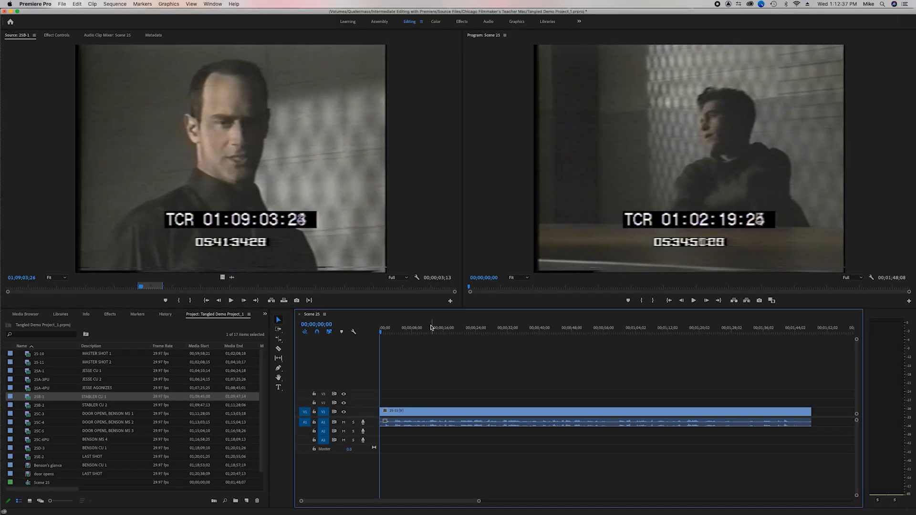
{"action": "key", "text": "space"}
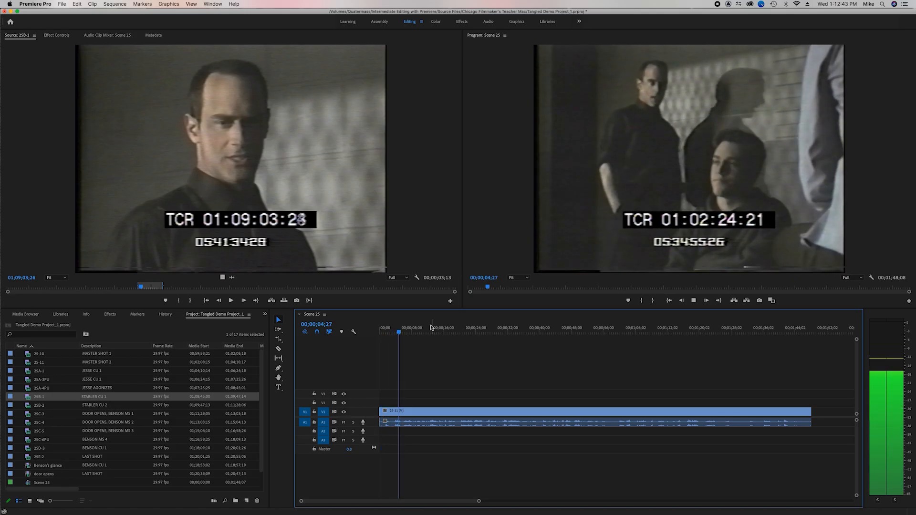
{"action": "key", "text": "space"}
{"action": "key", "text": "Home"}
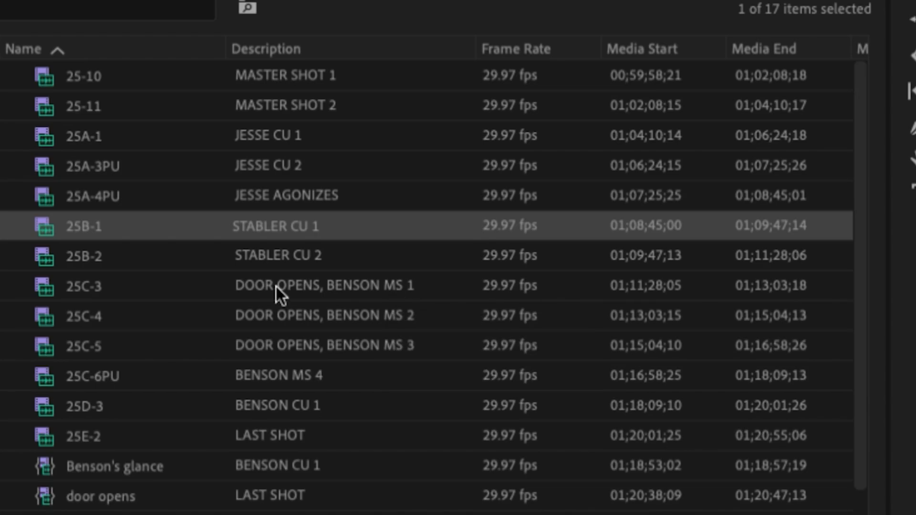
Open clip 25C-3 (DOOR OPENS, BENSON MS 1) in the Source Monitor and play it from its In point
{"action": "left_click", "coordinate": [45, 288]}
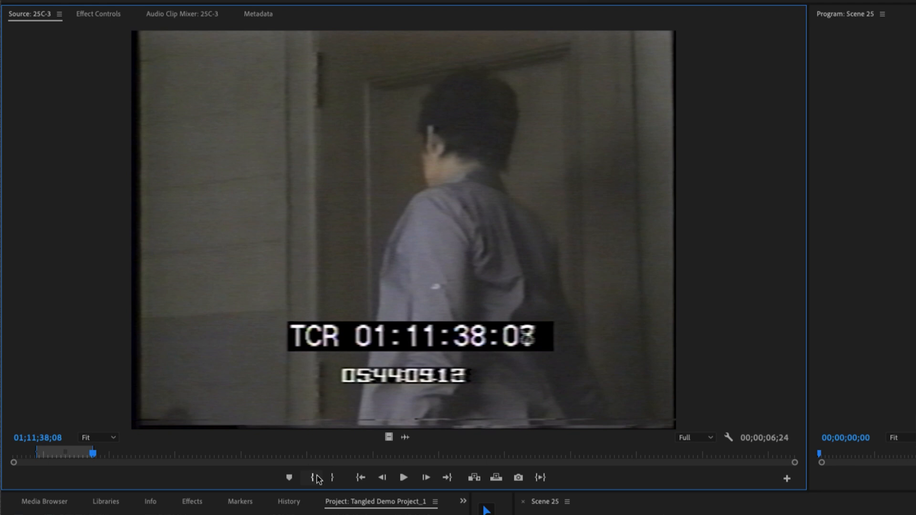
{"action": "left_click", "coordinate": [368, 478]}
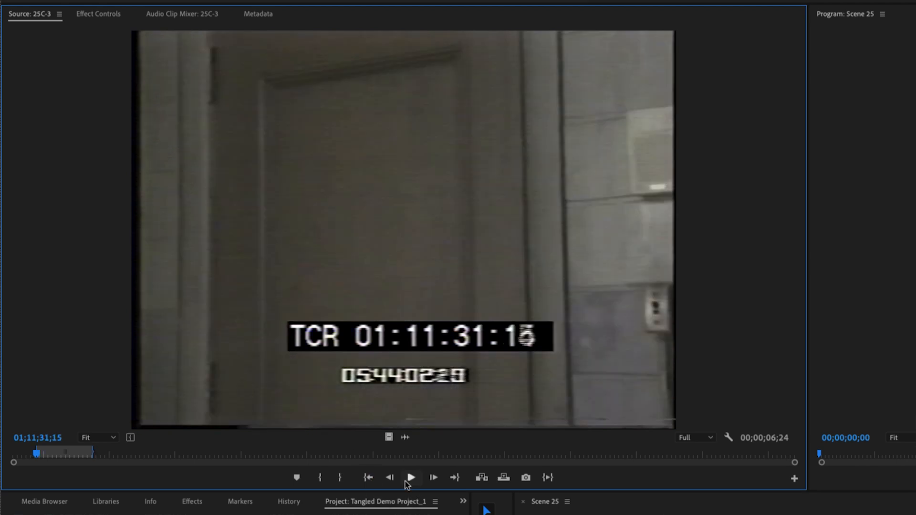
{"action": "left_click", "coordinate": [411, 479]}
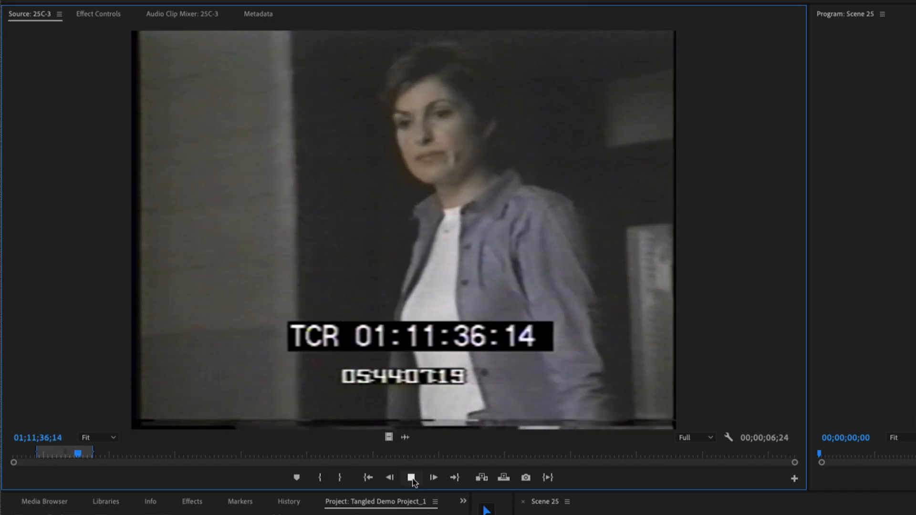
{"action": "left_click", "coordinate": [412, 478]}
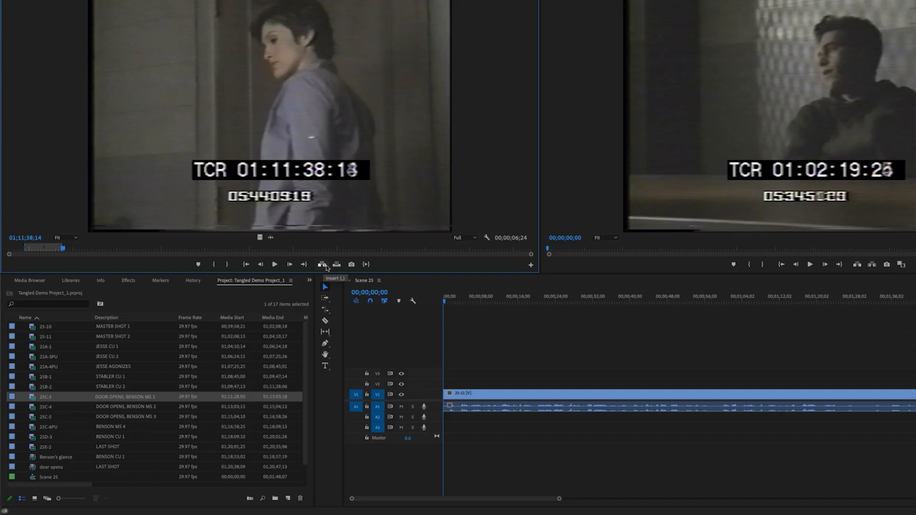
Insert the marked 25C-3 range ahead of the master shot at the start of Scene 25 and play the sequence from the beginning
{"action": "left_click", "coordinate": [323, 266]}
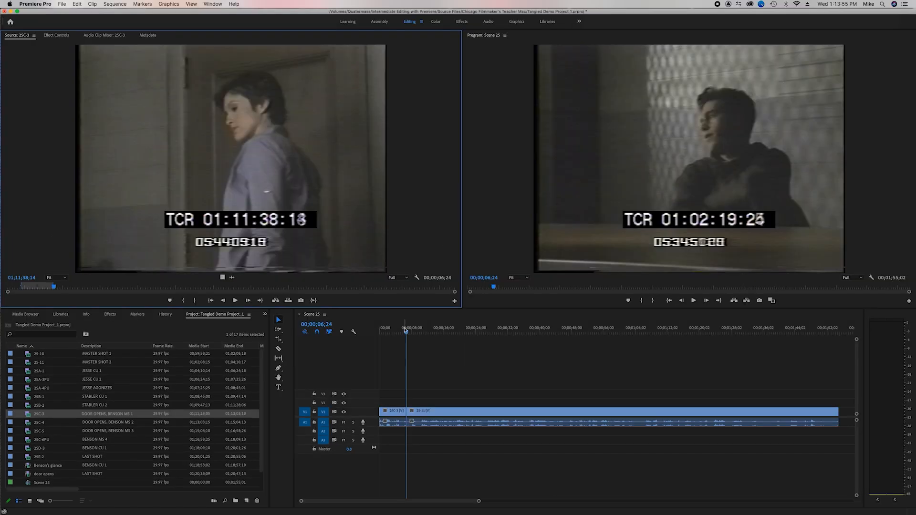
{"action": "left_click", "coordinate": [406, 332]}
{"action": "key", "text": "Home"}
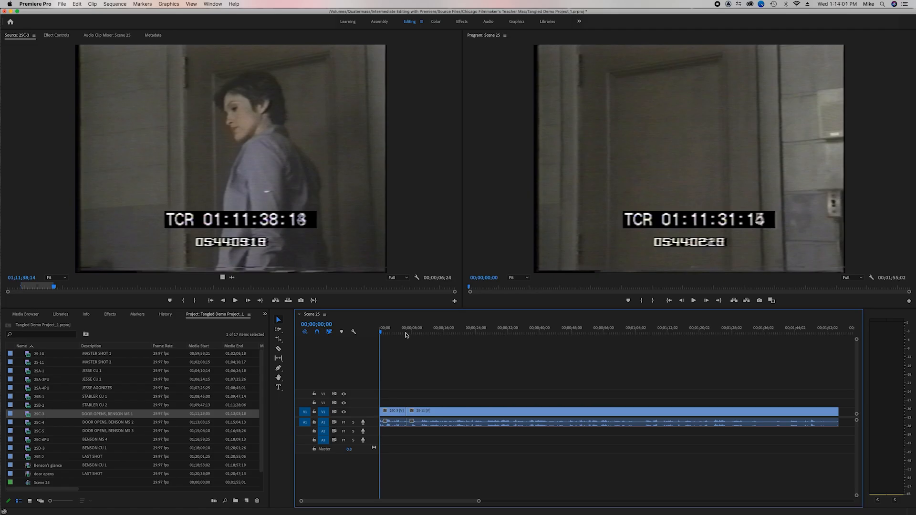
{"action": "key", "text": "space"}
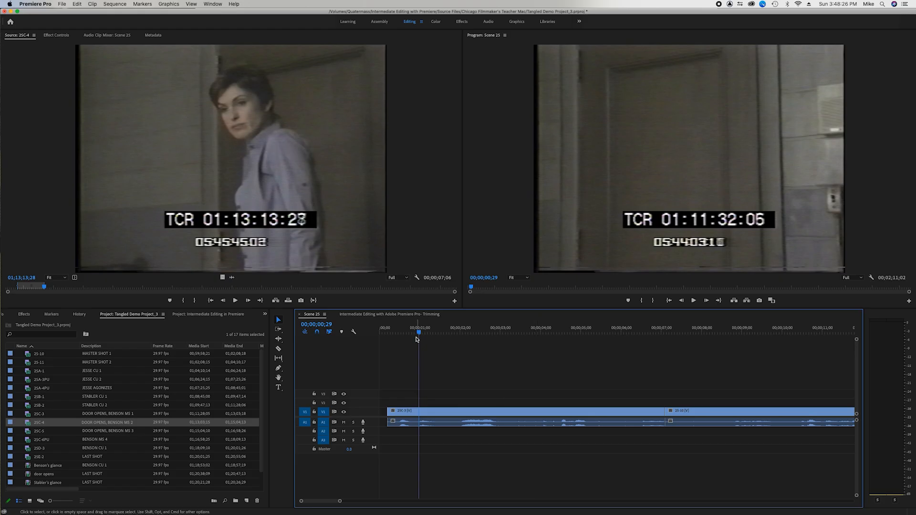
Play the 25C-3 shot at the start of the timeline and the marked In-to-Out range of 25C-4 to compare the takes
{"action": "left_click_drag", "start_coordinate": [419, 332], "coordinate": [385, 334]}
{"action": "key", "text": "space"}
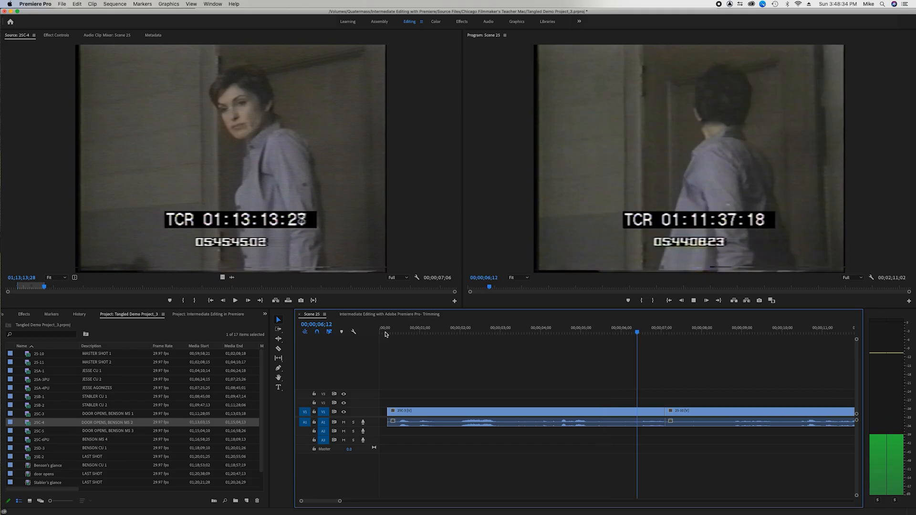
{"action": "key", "text": "space"}
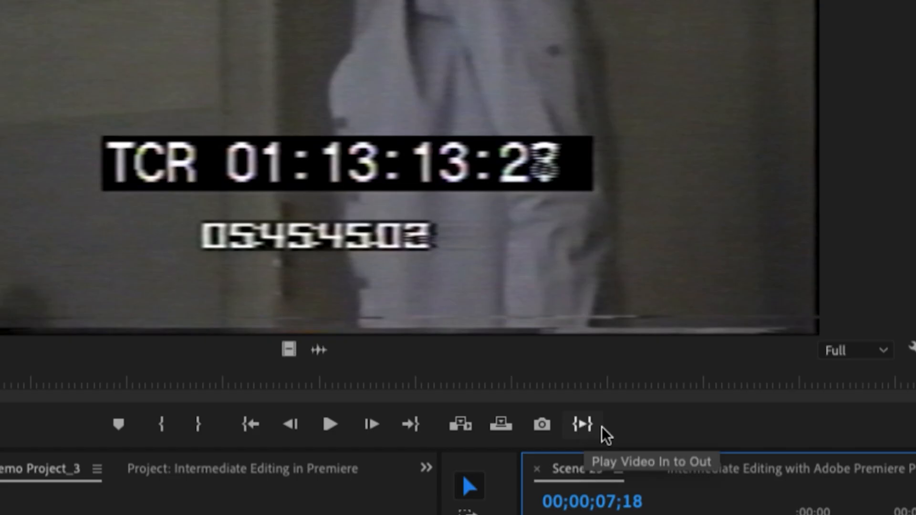
{"action": "left_click", "coordinate": [583, 426]}
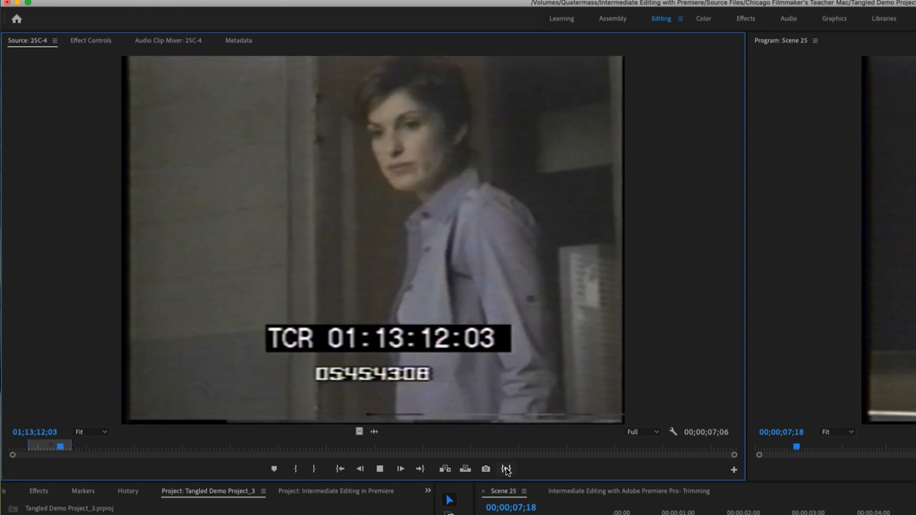
{"action": "key", "text": "space"}
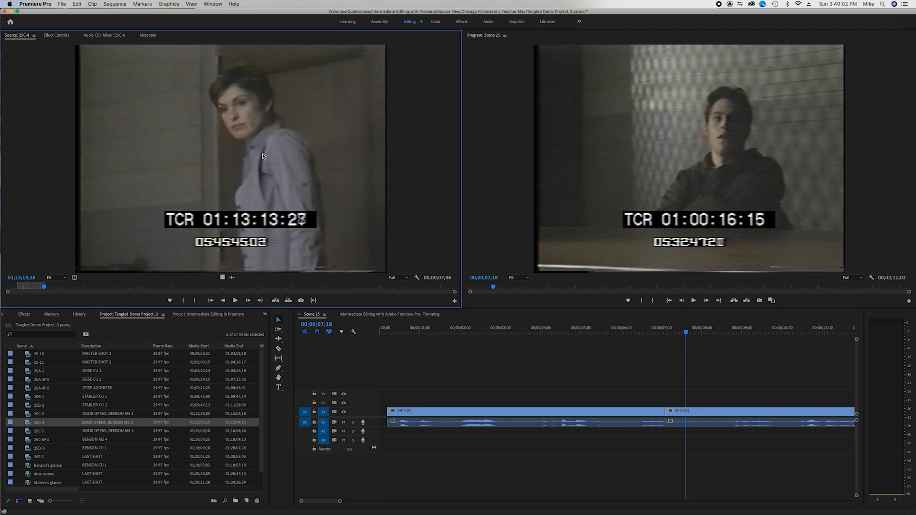
Replace the 25C-3 clip at the start of Scene 25 with the marked 25C-4 range from the Source Monitor
{"action": "left_click", "coordinate": [511, 328]}
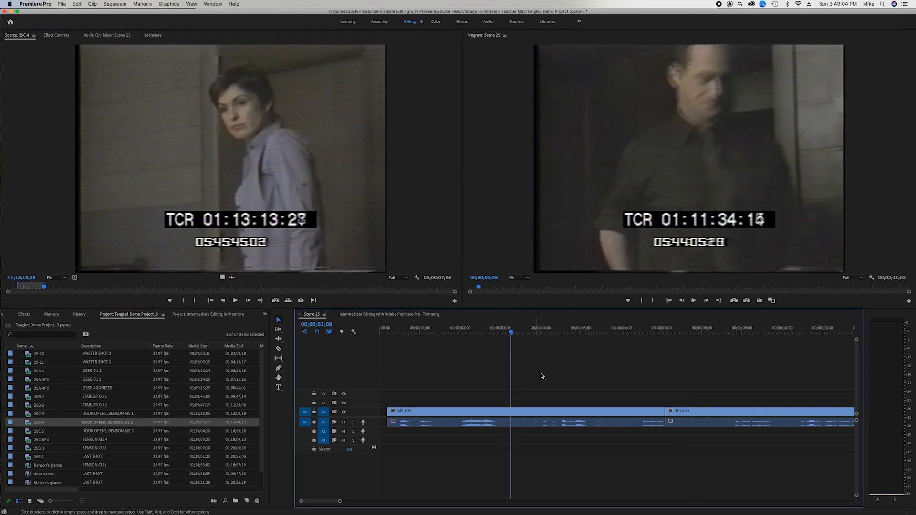
{"action": "left_click", "coordinate": [543, 413]}
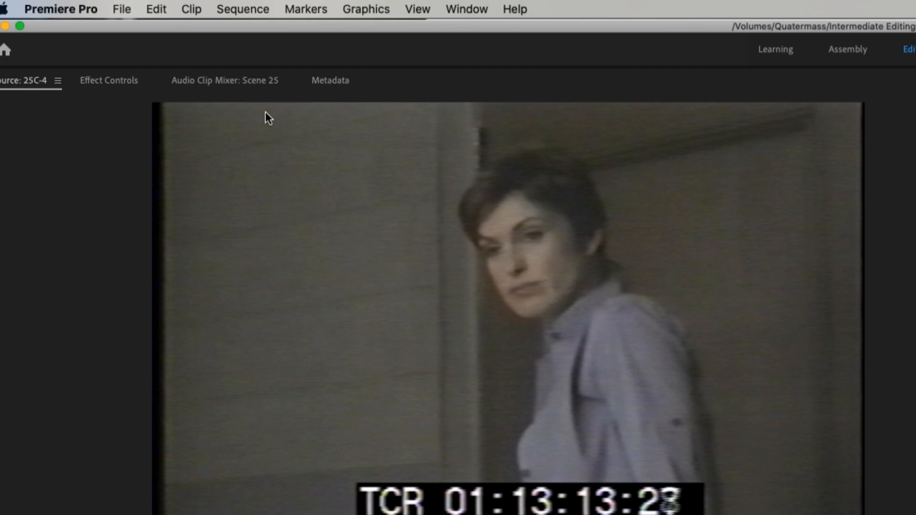
{"action": "left_click", "coordinate": [191, 10]}
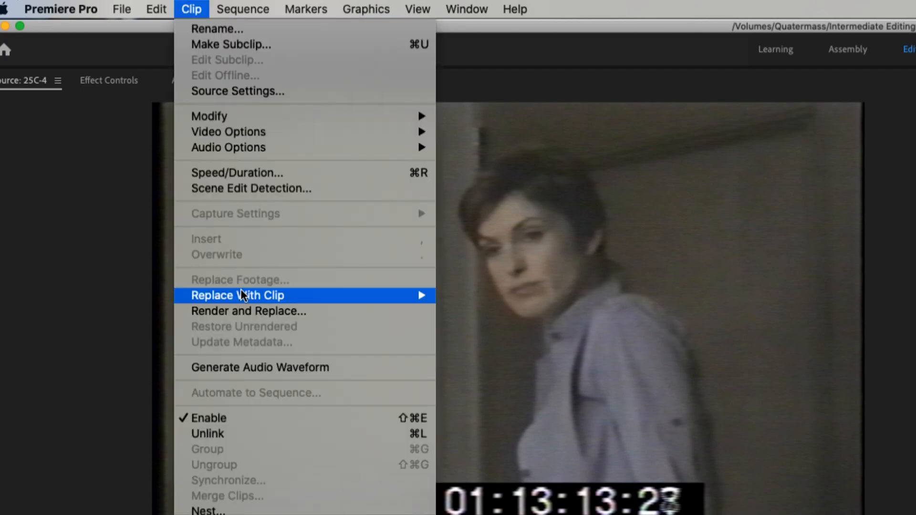
{"action": "mouse_move", "coordinate": [242, 297]}
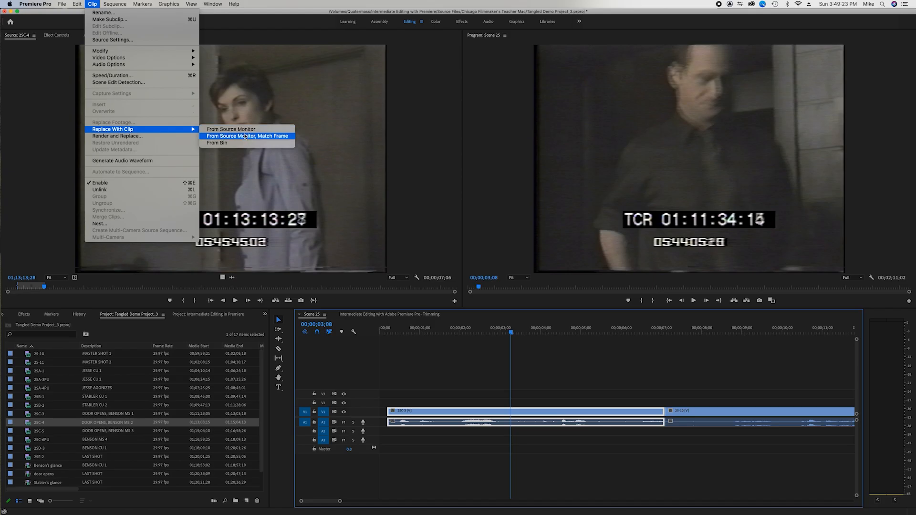
{"action": "left_click", "coordinate": [244, 136]}
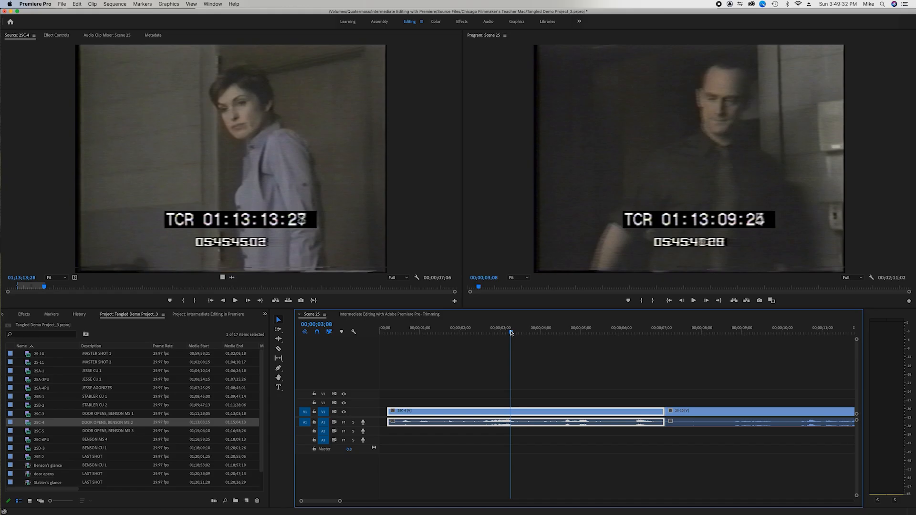
Play Scene 25 from 00;00;00;00 to review the replaced opening shot
{"action": "key", "text": "Home"}
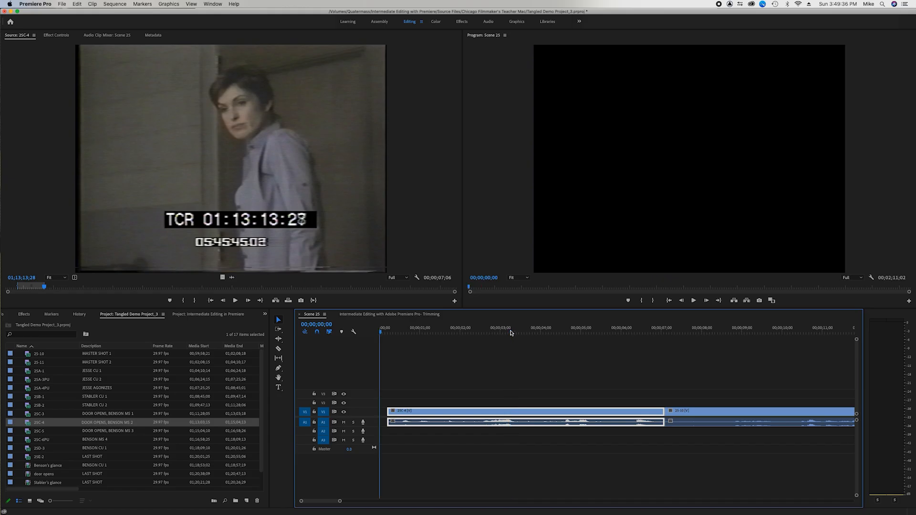
{"action": "key", "text": "space"}
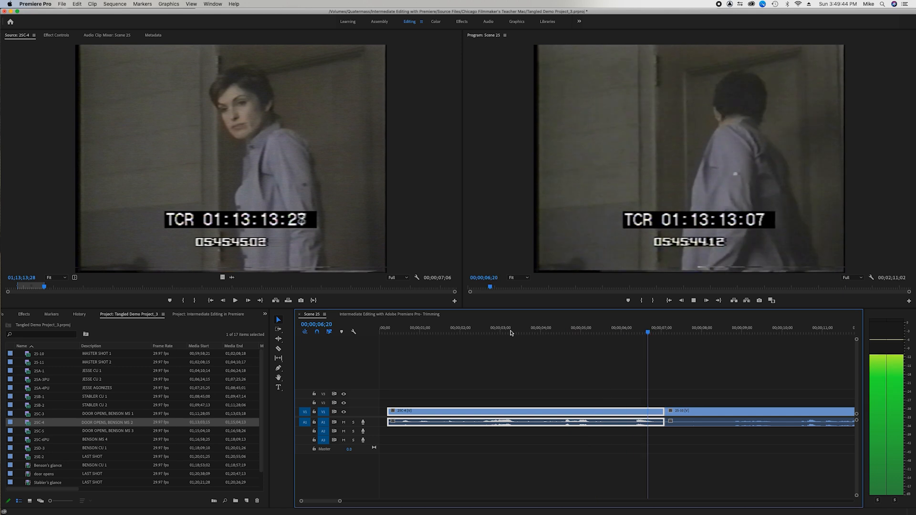
{"action": "key", "text": "space"}
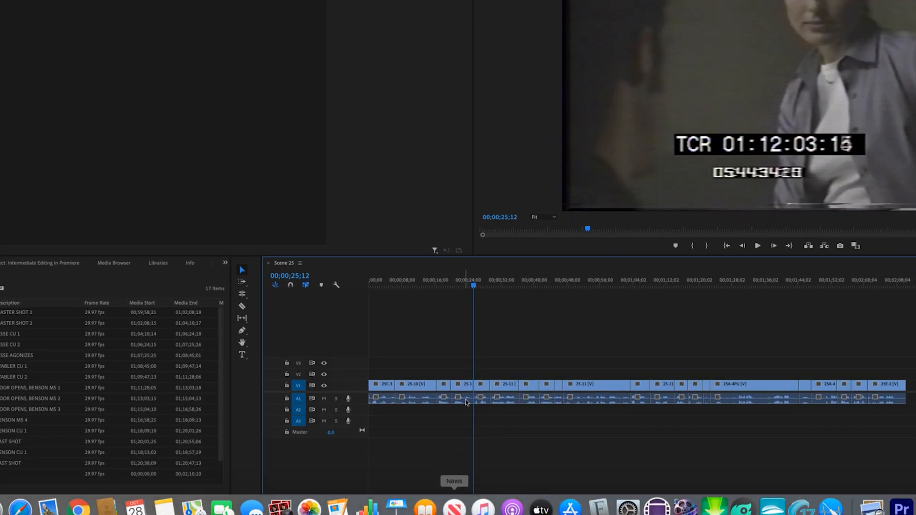
Scrub through the assembled Scene 25 sequence to review its shots and park the playhead at 00;00;24;18
{"action": "left_click", "coordinate": [459, 325]}
{"action": "left_click_drag", "start_coordinate": [462, 285], "coordinate": [847, 306]}
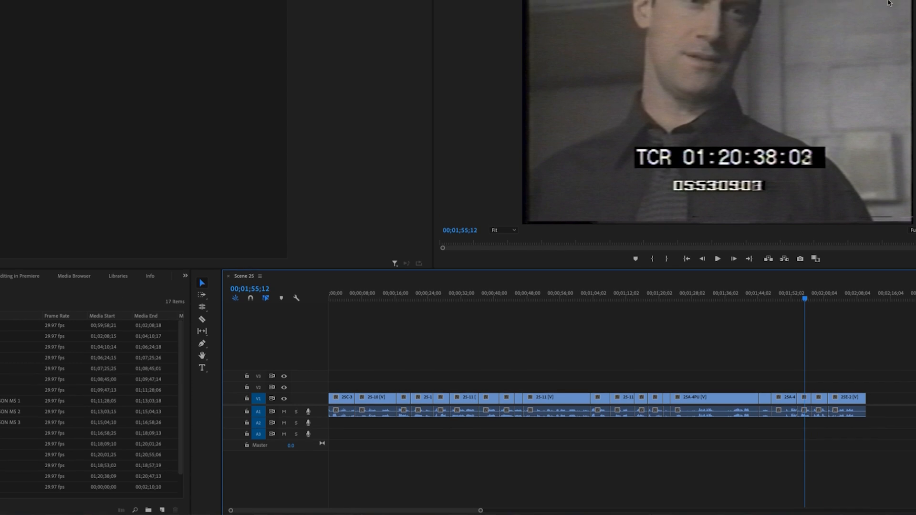
{"action": "left_click_drag", "start_coordinate": [808, 349], "coordinate": [430, 349]}
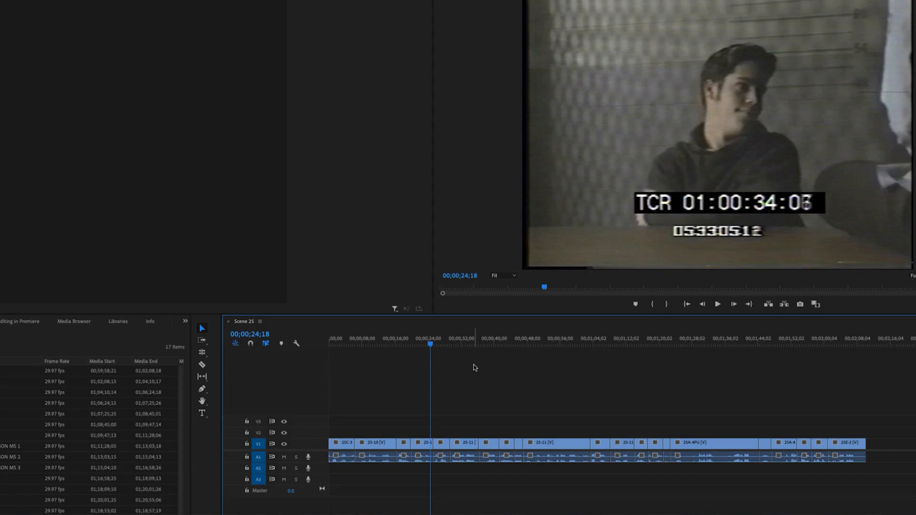
Delete the 25C-3 clip at 00;00;26;29 in Scene 25 and close the gap it leaves
{"action": "left_click_drag", "start_coordinate": [430, 344], "coordinate": [440, 344]}
{"action": "left_click", "coordinate": [443, 446]}
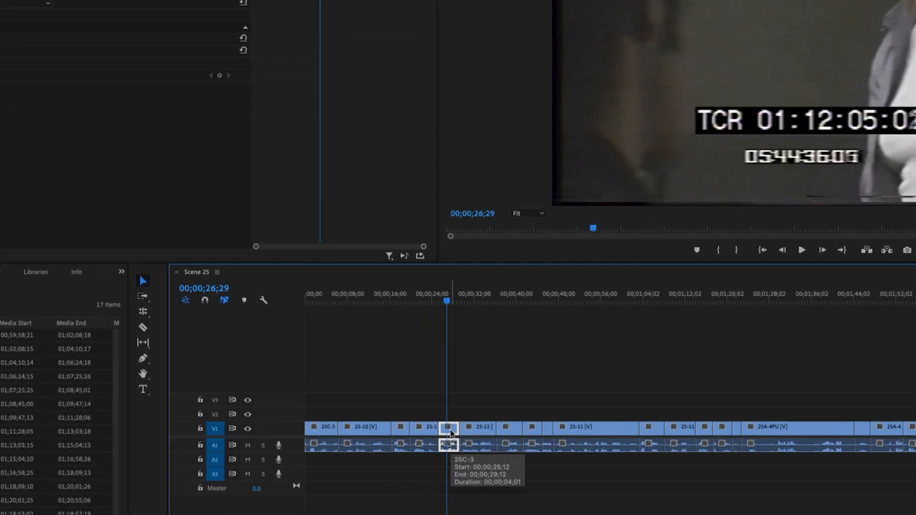
{"action": "key", "text": "Delete"}
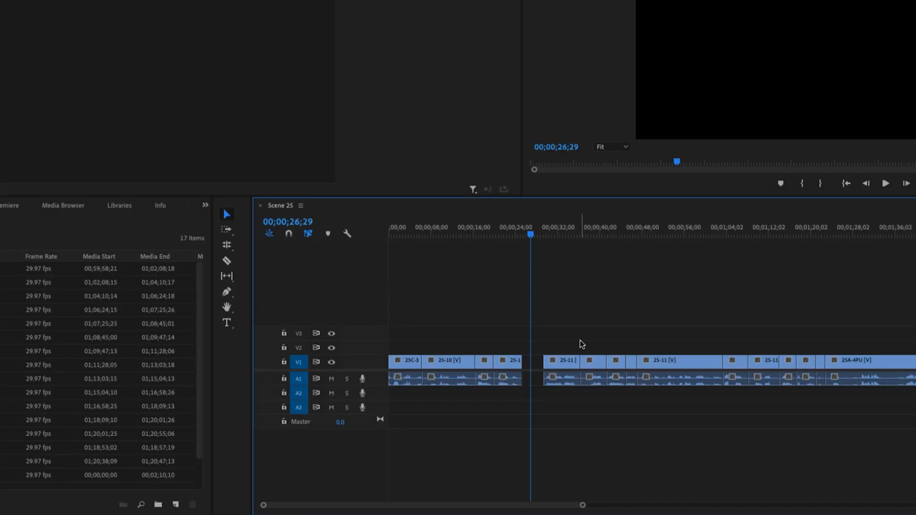
{"action": "left_click", "coordinate": [536, 366]}
{"action": "key", "text": "Delete"}
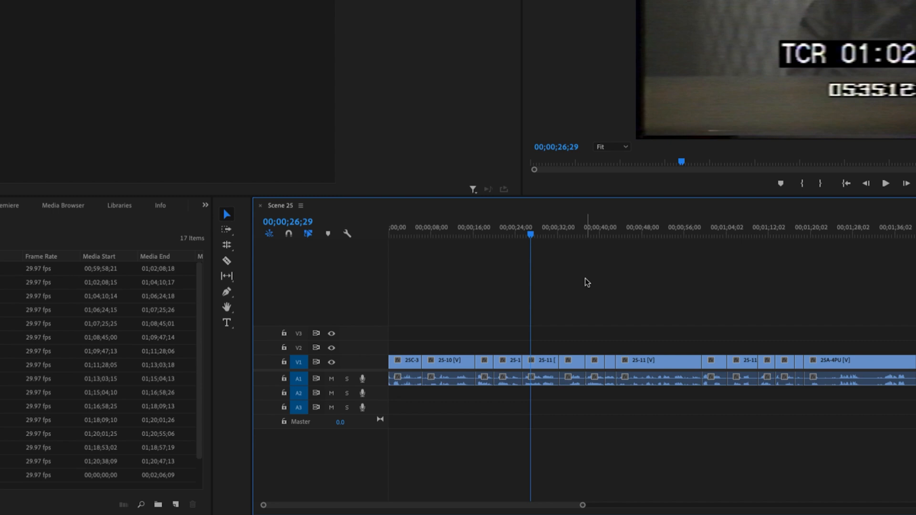
Undo the gap closing and the deletion of the 25C-3 clip
{"action": "key", "text": "ctrl+z"}
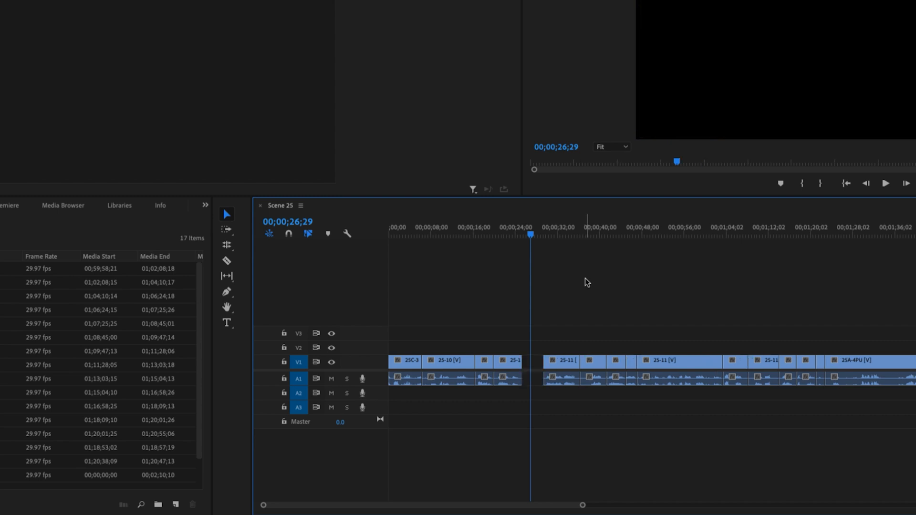
{"action": "key", "text": "ctrl+z"}
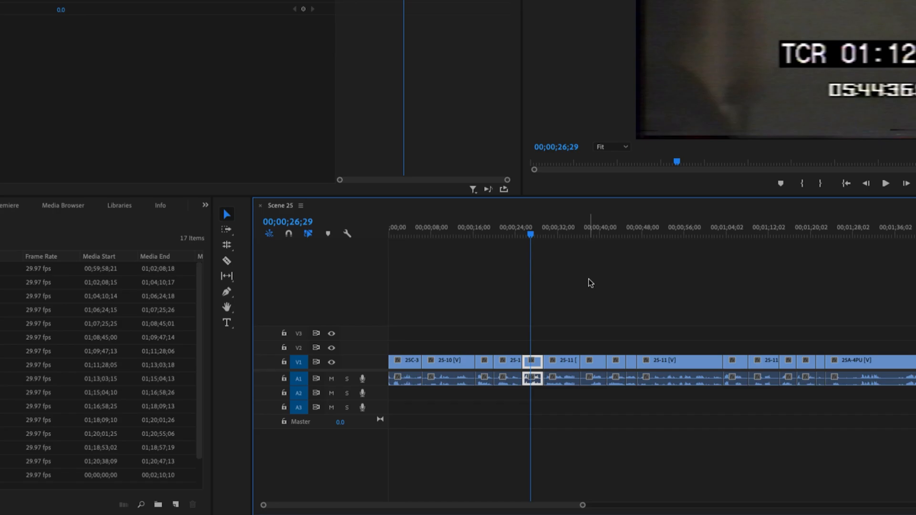
Ripple delete the selected 25C-3 clip in a single operation, and restore it at 00;00;25;12
{"action": "key", "text": "shift+Delete"}
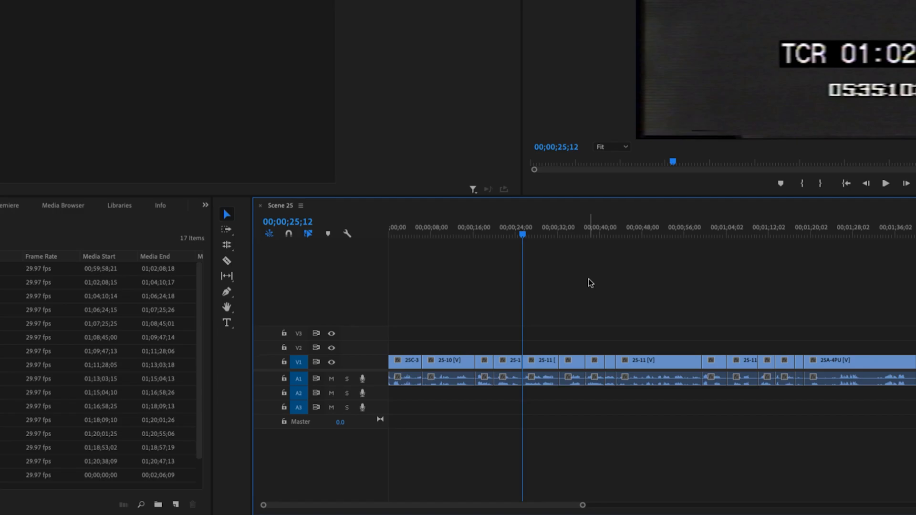
{"action": "key", "text": "comma"}
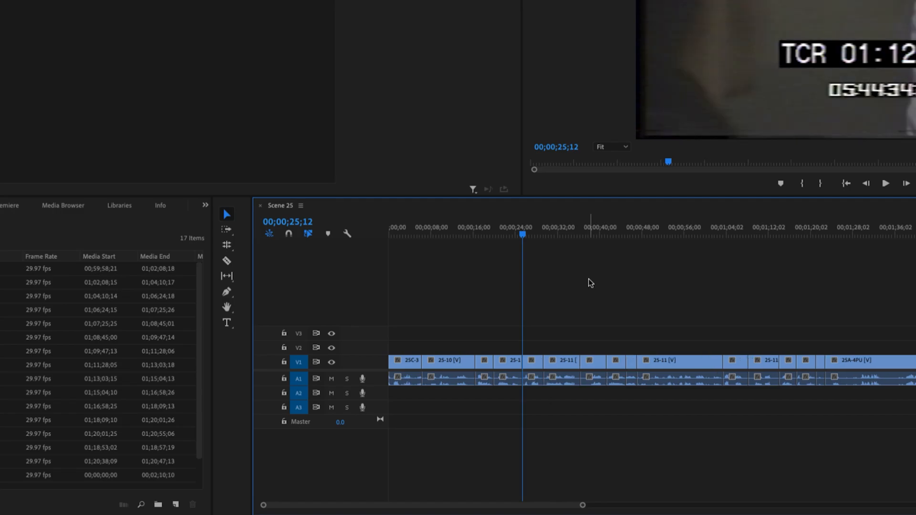